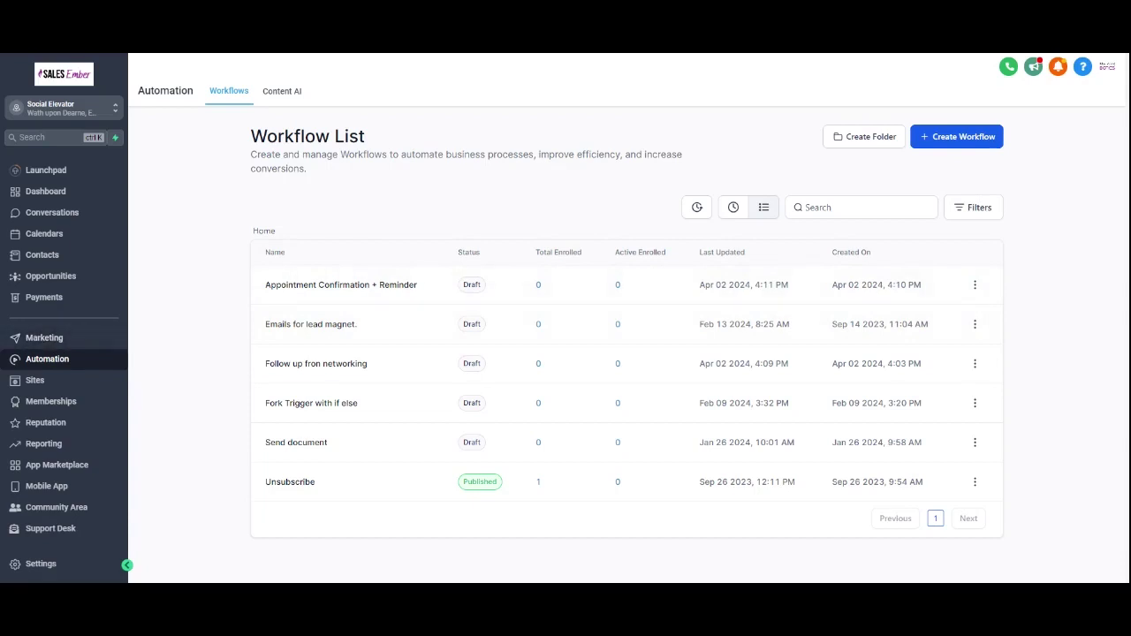
Step: Start a new workflow with a Form Submitted trigger
{"action": "left_click", "coordinate": [957, 136]}
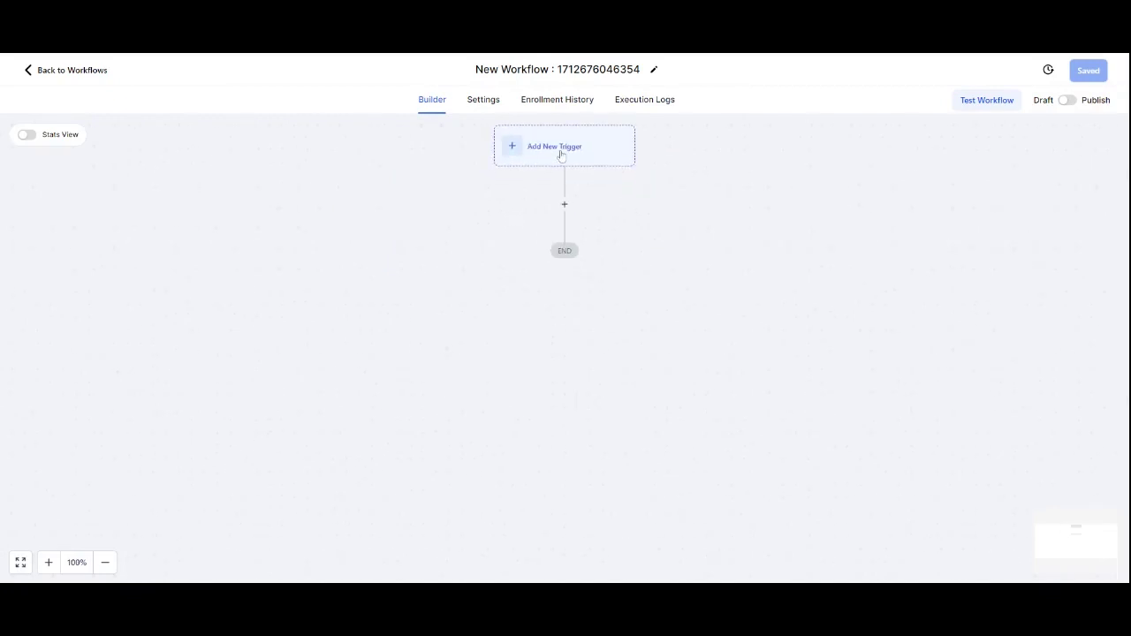
{"action": "left_click", "coordinate": [560, 155]}
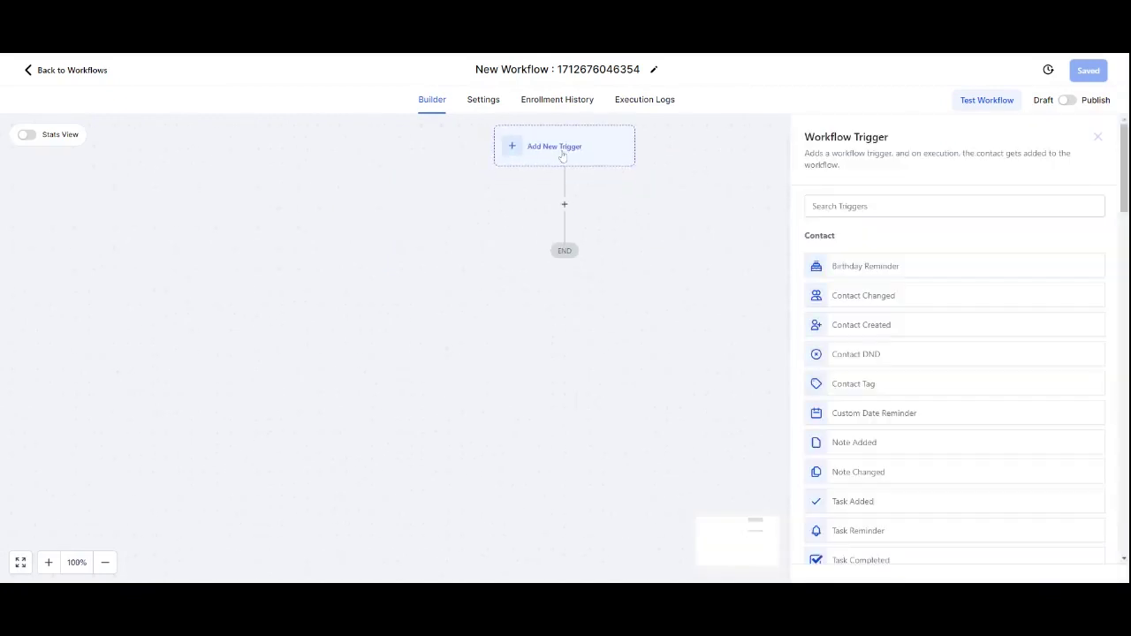
{"action": "type", "text": "form"}
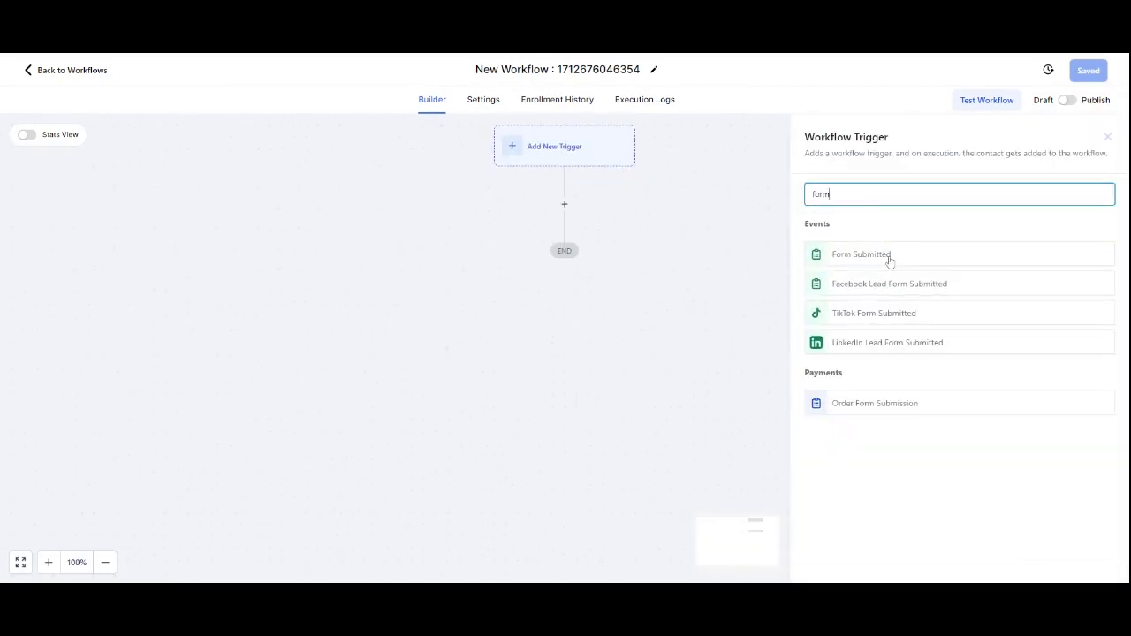
{"action": "left_click", "coordinate": [887, 256]}
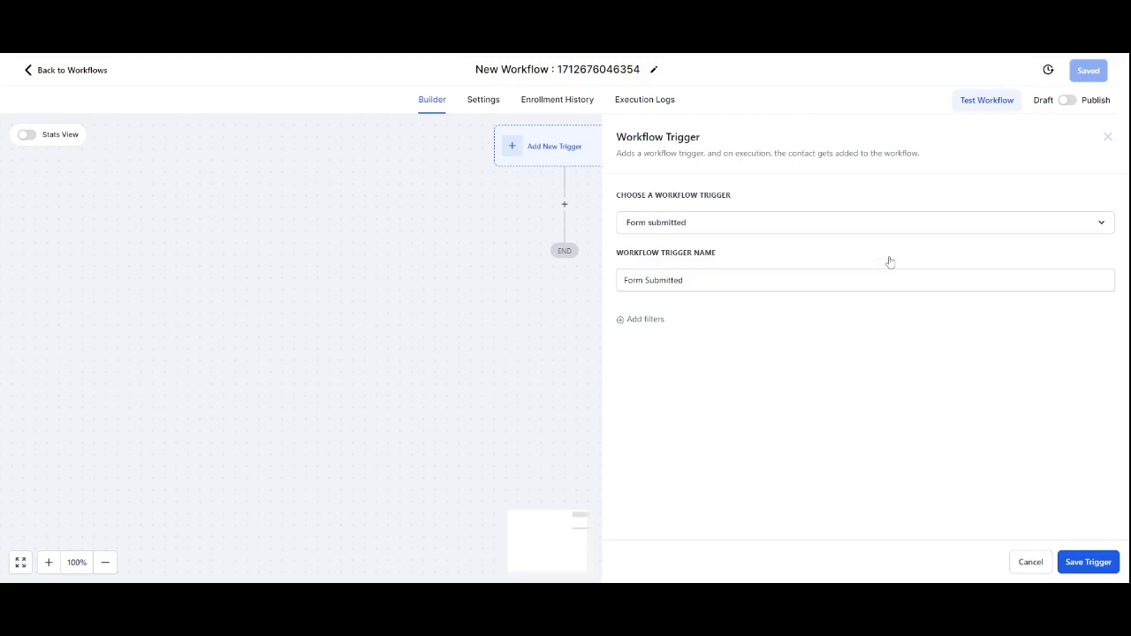
Step: Add a trigger filter so Form is the Download form
{"action": "left_click", "coordinate": [659, 325]}
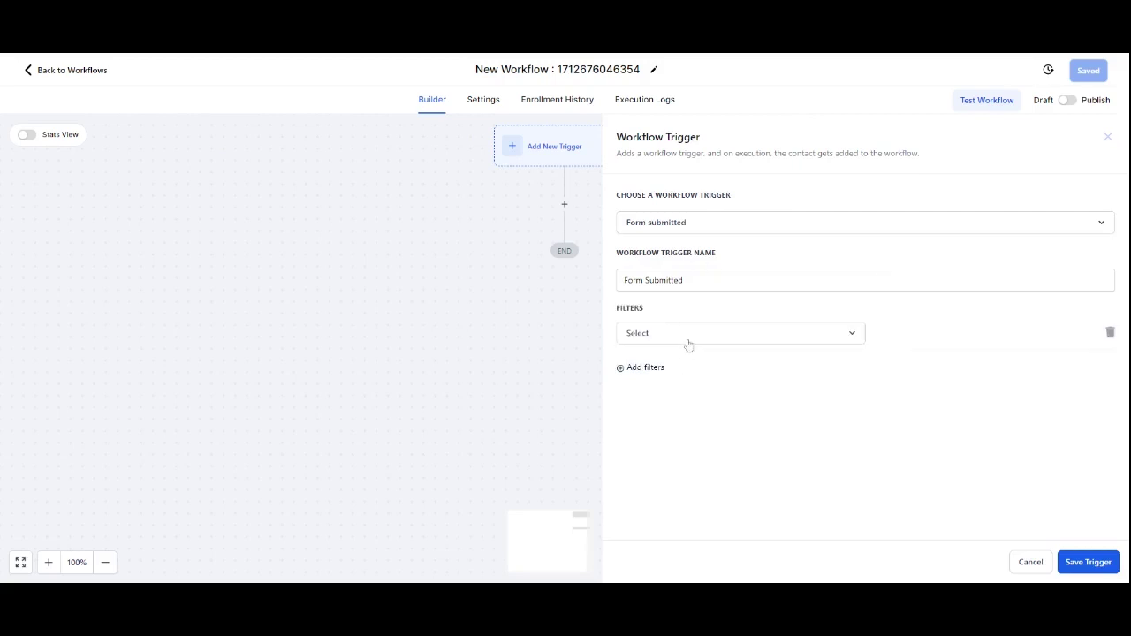
{"action": "left_click", "coordinate": [687, 343]}
{"action": "left_click", "coordinate": [660, 412]}
{"action": "left_click", "coordinate": [947, 341]}
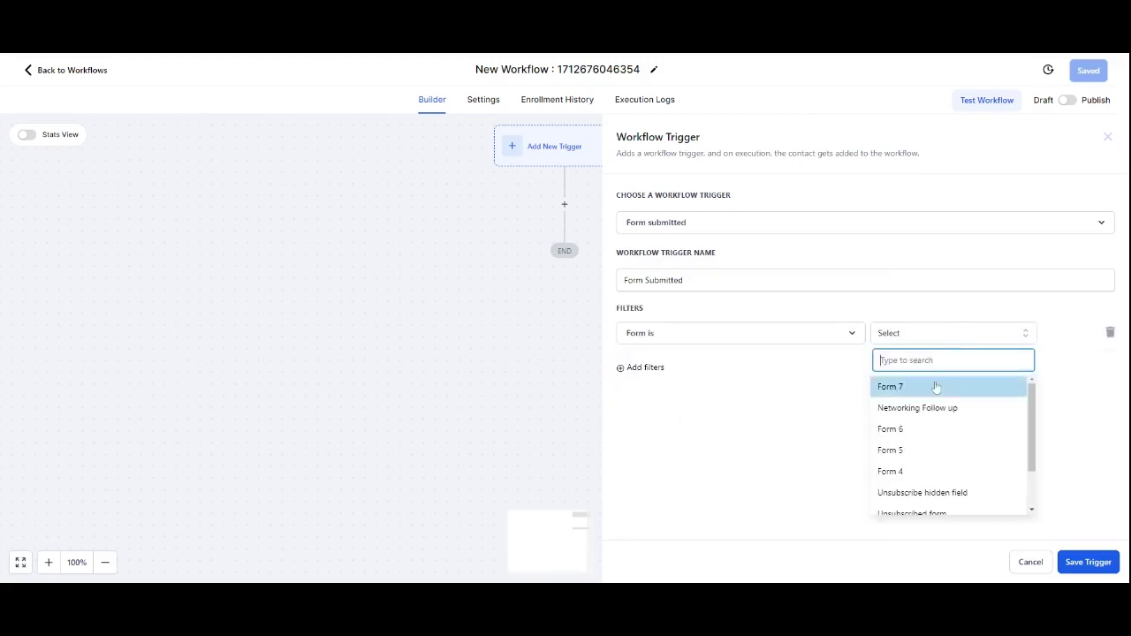
{"action": "scroll", "coordinate": [955, 424], "scroll_direction": "down", "scroll_amount": 1}
{"action": "scroll", "coordinate": [969, 451], "scroll_direction": "down", "scroll_amount": 1}
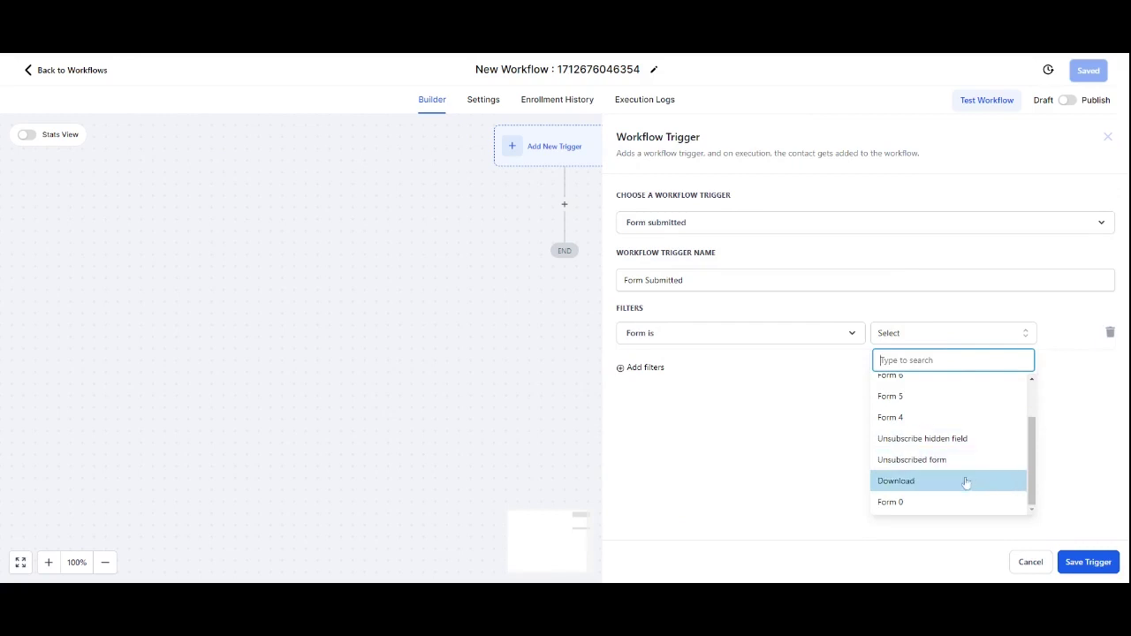
{"action": "left_click", "coordinate": [964, 479]}
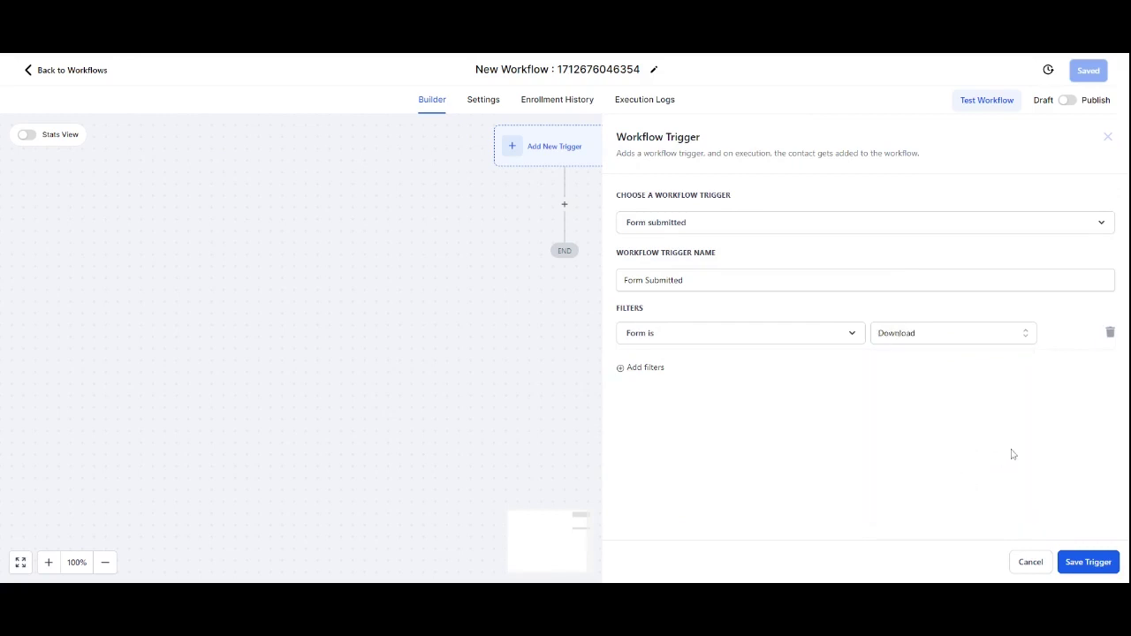
Step: Save the Download-form trigger and add a Send Email step after it
{"action": "left_click", "coordinate": [1088, 562]}
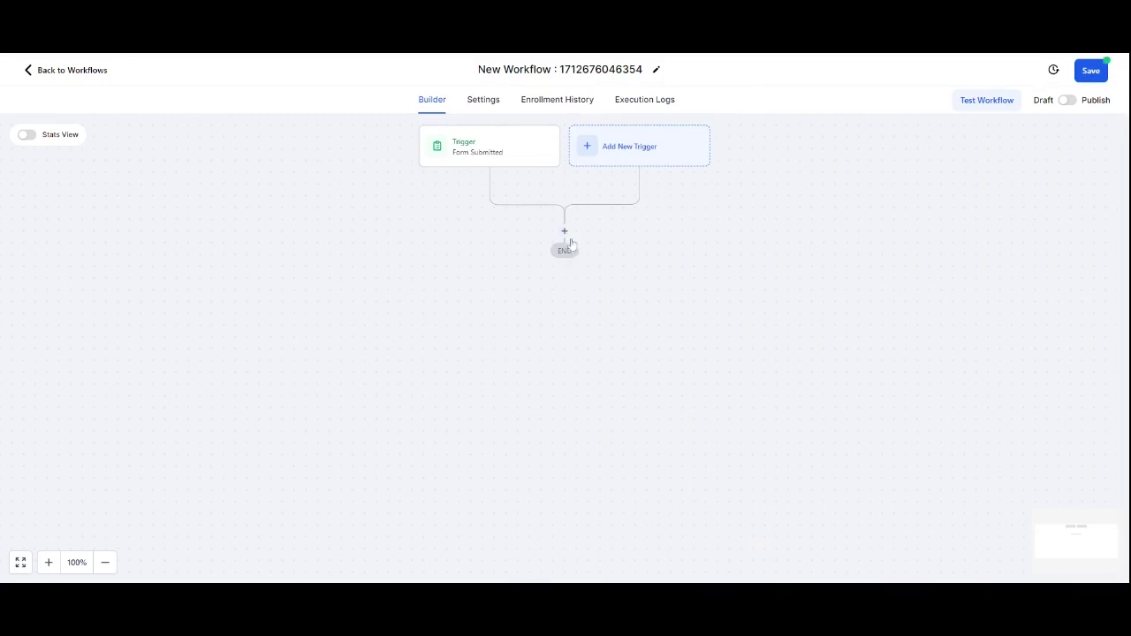
{"action": "left_click", "coordinate": [565, 230]}
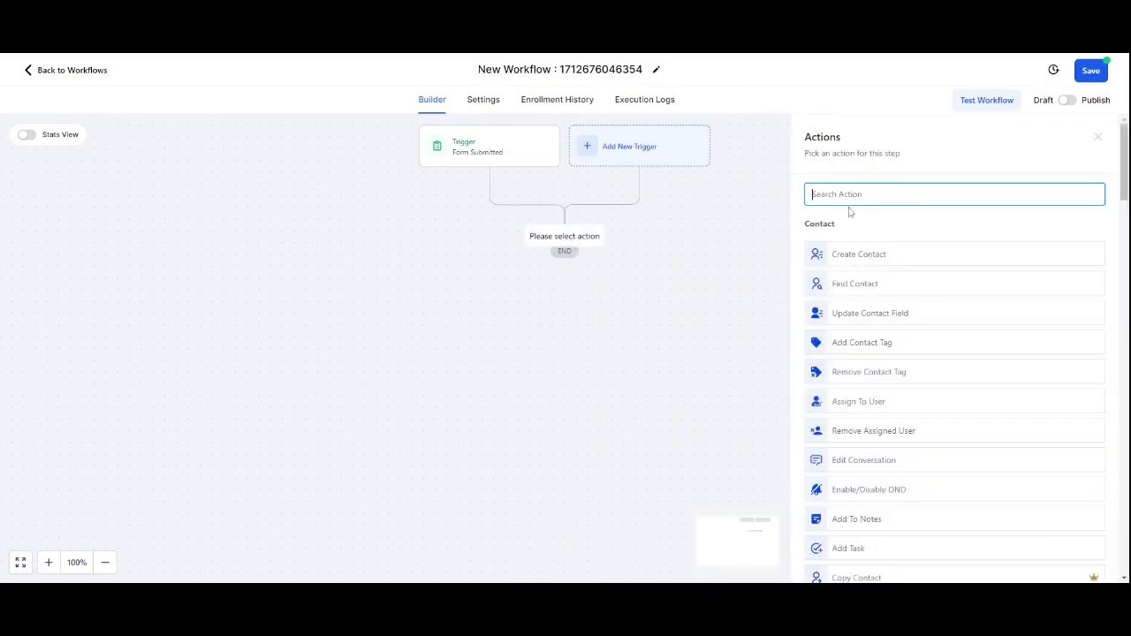
{"action": "type", "text": "email"}
{"action": "left_click", "coordinate": [886, 253]}
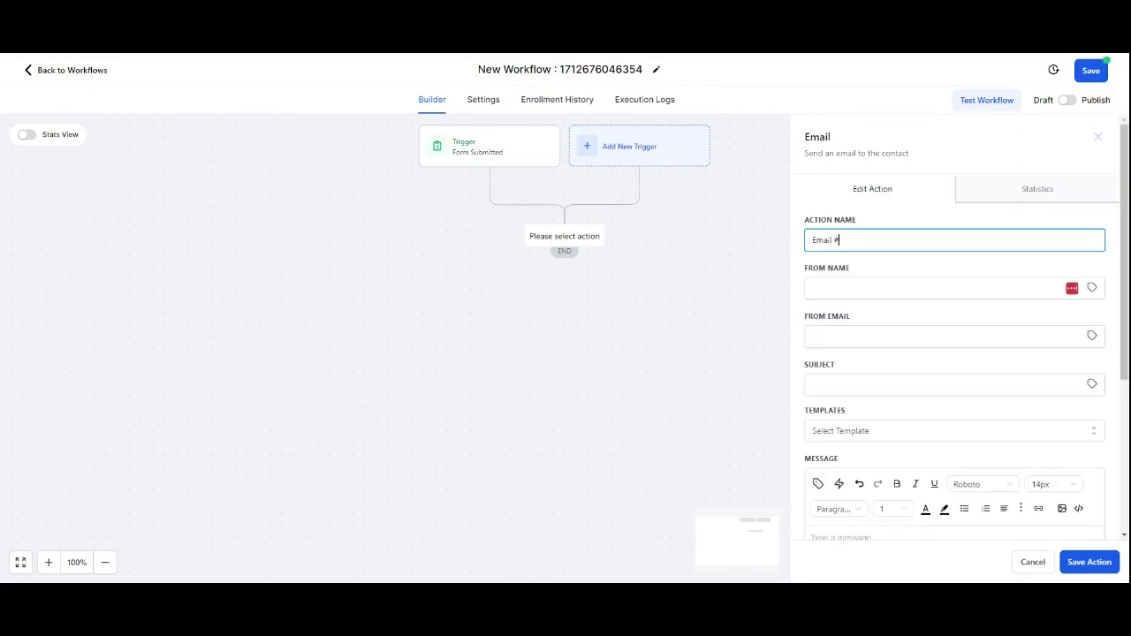
Step: Name the step Email #01, enter the sender's name and email, and set the subject 'Here is the information you asked for'
{"action": "type", "text": "01"}
{"action": "left_click", "coordinate": [812, 288]}
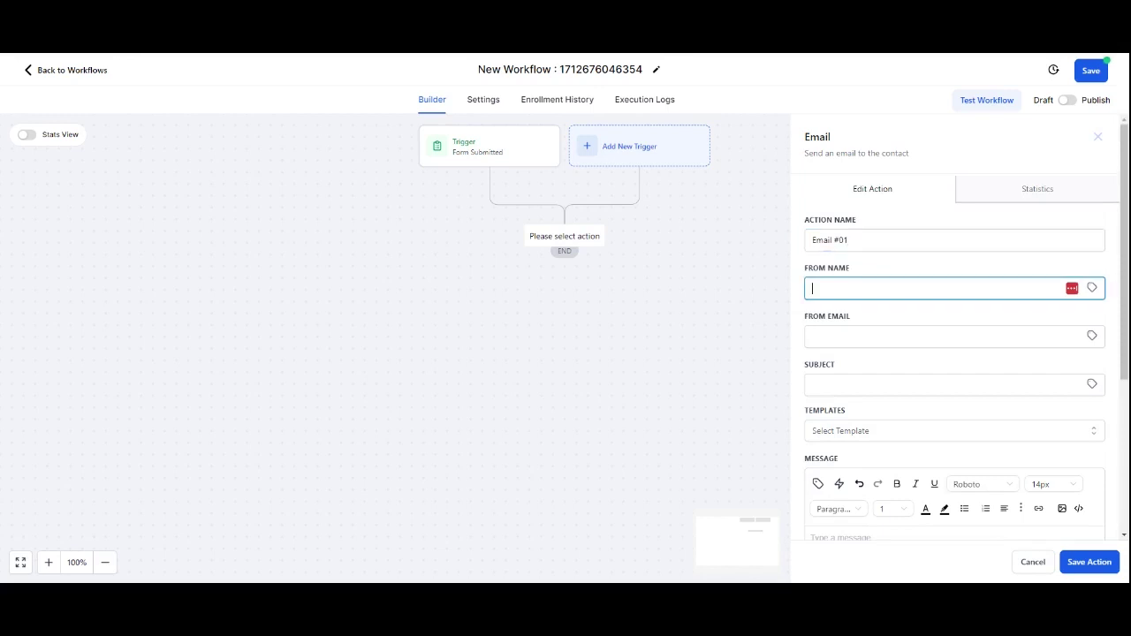
{"action": "type", "text": "Chris Edwards | Marketing Botics"}
{"action": "left_click", "coordinate": [889, 333]}
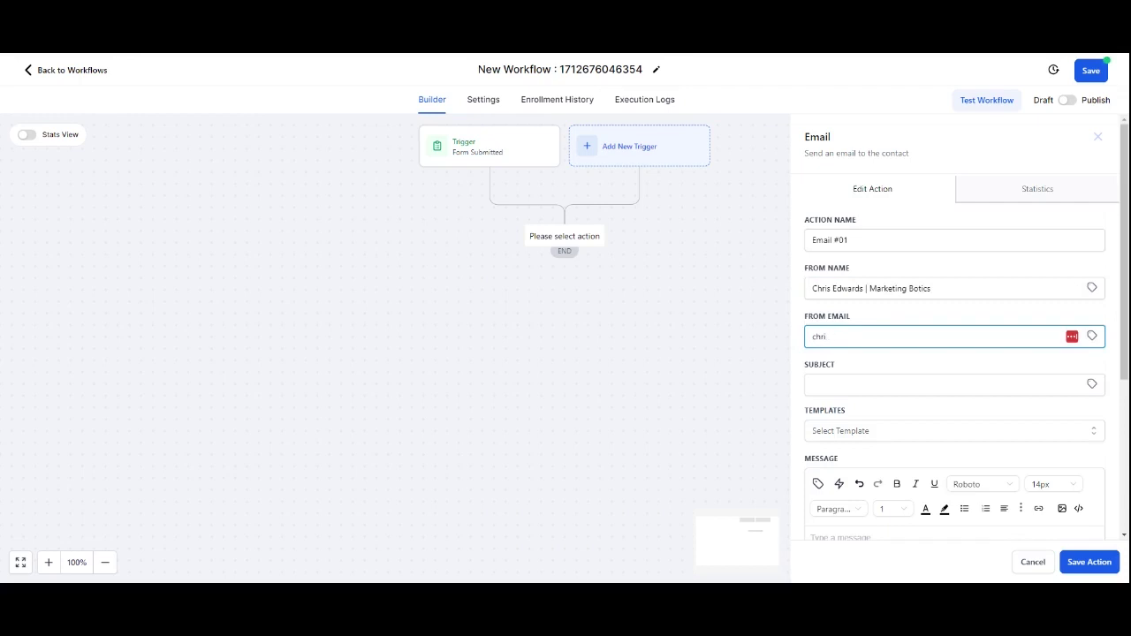
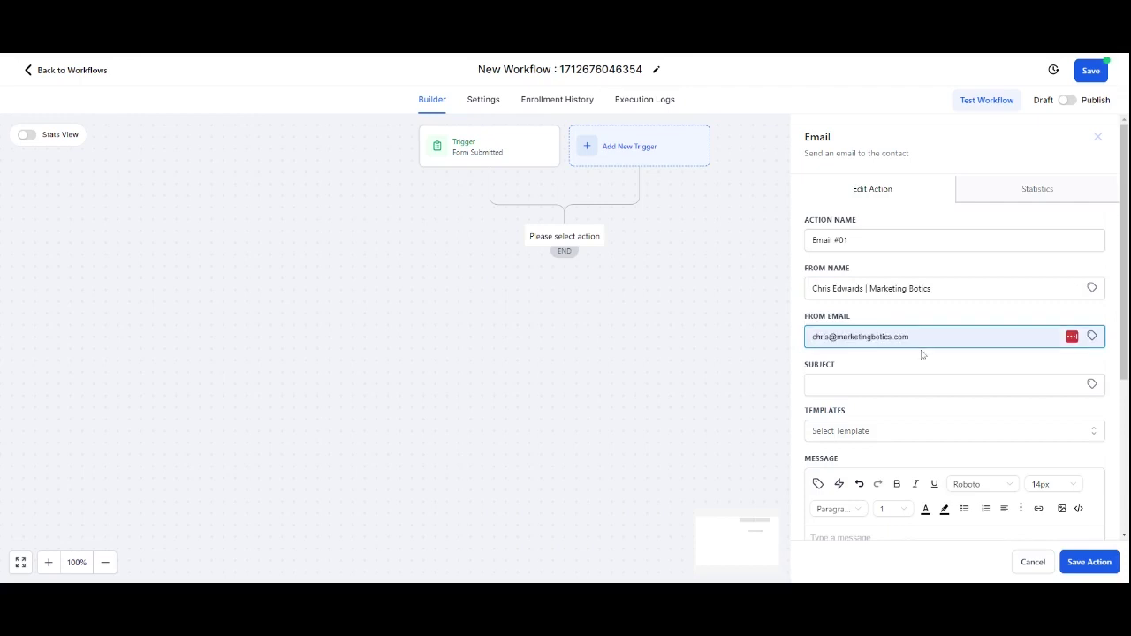
{"action": "left_click", "coordinate": [923, 353]}
{"action": "key", "text": "Tab"}
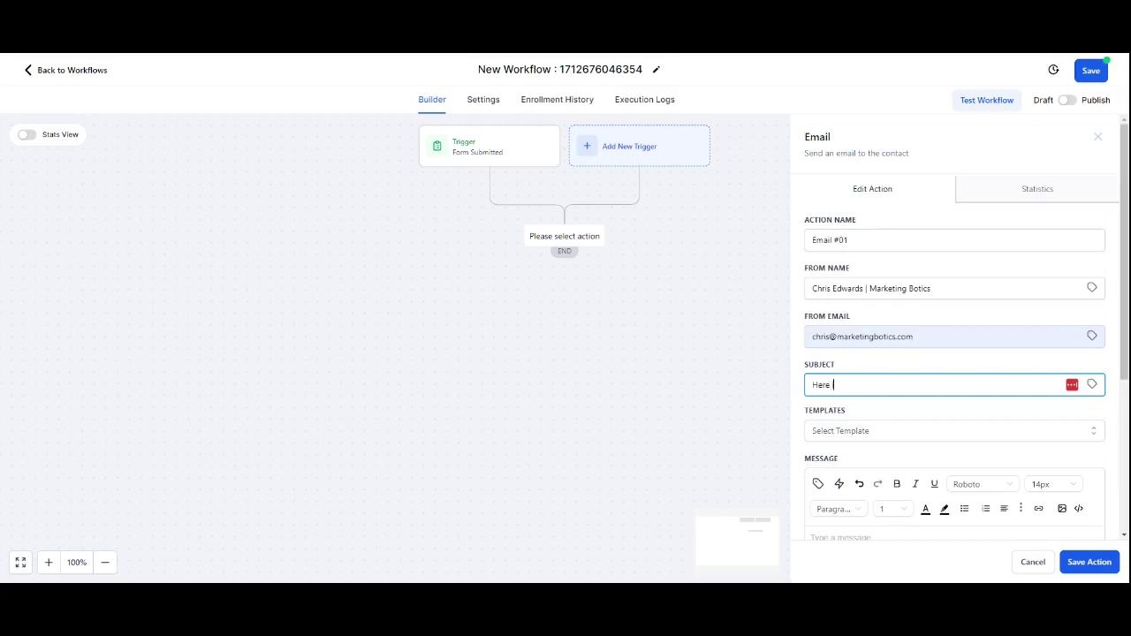
{"action": "type", "text": "information you asked for."}
Step: Begin the message body with 'Hi' followed by the contact's first name field
{"action": "scroll", "coordinate": [954, 326], "scroll_direction": "down", "scroll_amount": 3}
{"action": "left_click", "coordinate": [811, 302]}
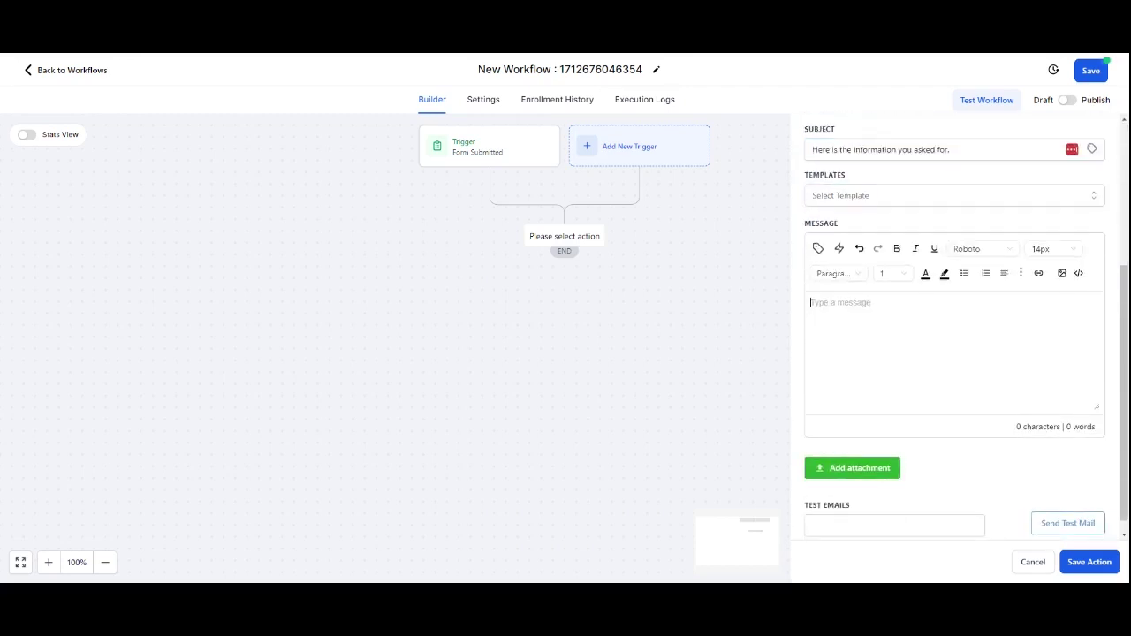
{"action": "type", "text": "Hi"}
{"action": "left_click", "coordinate": [817, 249]}
{"action": "left_click", "coordinate": [835, 304]}
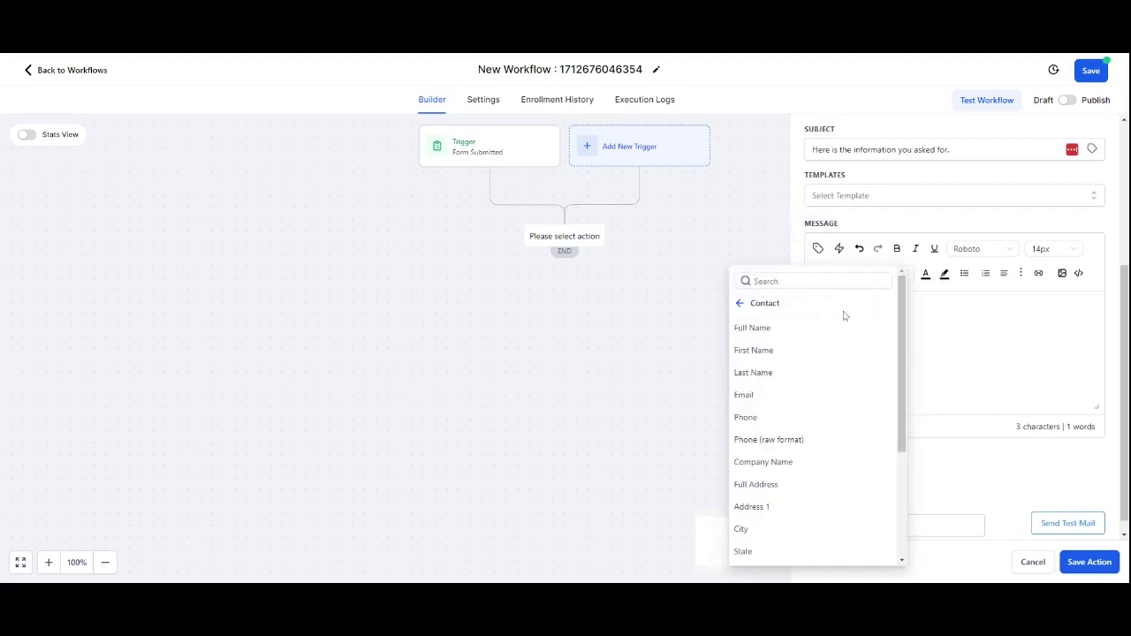
{"action": "left_click", "coordinate": [795, 352]}
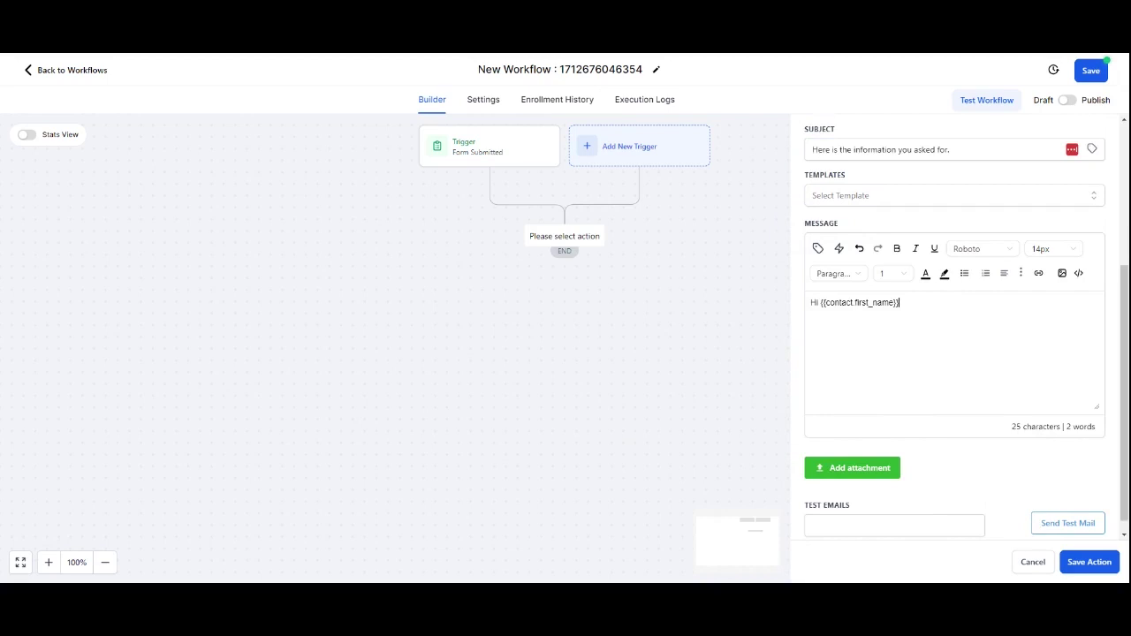
Step: Add 'Thanks for requesting our download, here it is. Check Here' and 'Please let me know how you get on'
{"action": "type", "text": "here is th"}
{"action": "key", "text": "BackSpace"}
{"action": "key", "text": "BackSpace"}
{"action": "type", "text": "Thanks for requesting our downoad"}
{"action": "key", "text": "BackSpace"}
{"action": "key", "text": "BackSpace"}
{"action": "key", "text": "BackSpace"}
{"action": "type", "text": "ad, here"}
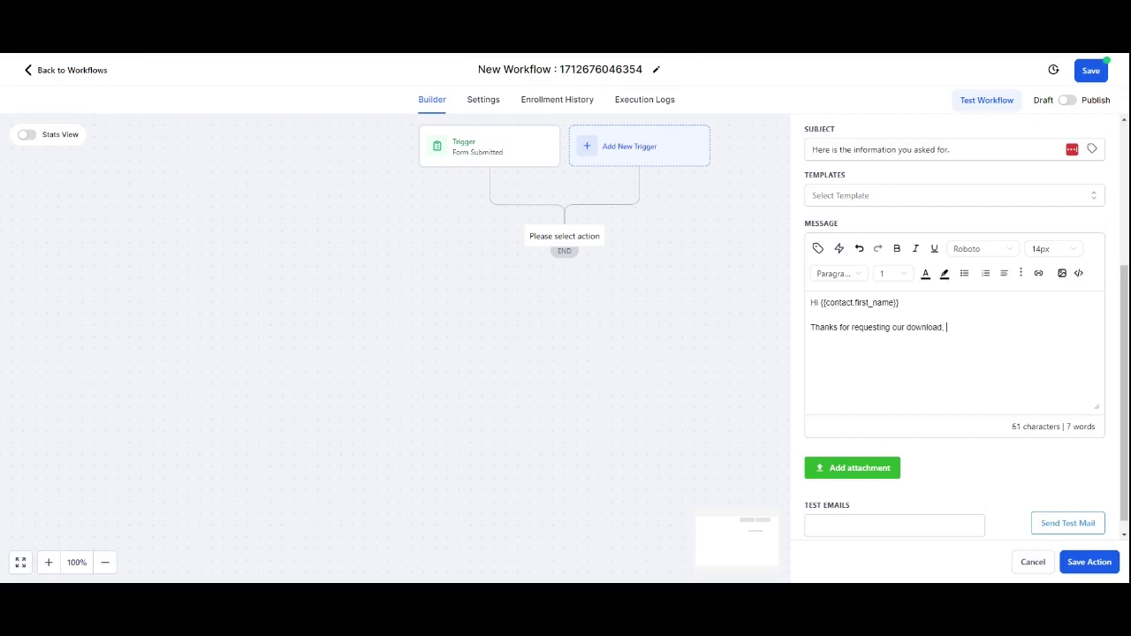
{"action": "type", "text": " it is.  Check Here"}
{"action": "key", "text": "shift+Left"}
{"action": "key", "text": "shift+Left"}
{"action": "key", "text": "shift+Left"}
{"action": "key", "text": "shift+Left"}
{"action": "key", "text": "shift+Left"}
{"action": "key", "text": "shift+Left"}
{"action": "key", "text": "shift+Left"}
{"action": "key", "text": "shift+Left"}
{"action": "key", "text": "shift+Left"}
{"action": "key", "text": "shift+Left"}
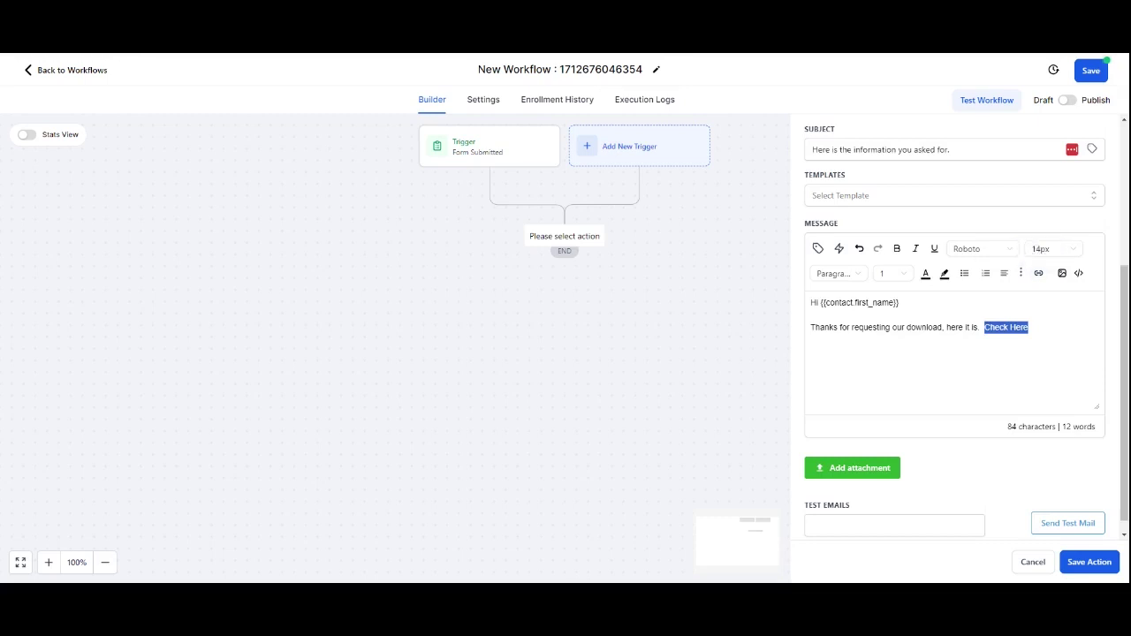
{"action": "left_click", "coordinate": [1028, 327]}
{"action": "key", "text": "Return"}
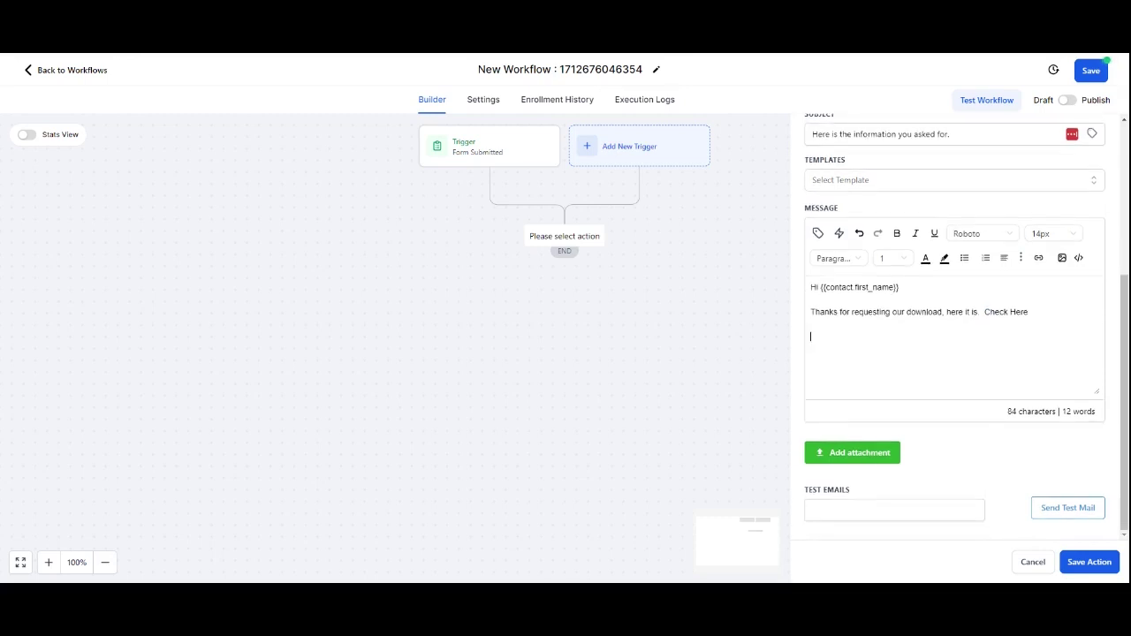
{"action": "left_click", "coordinate": [851, 456]}
{"action": "type", "text": "Please let me know how you get on."}
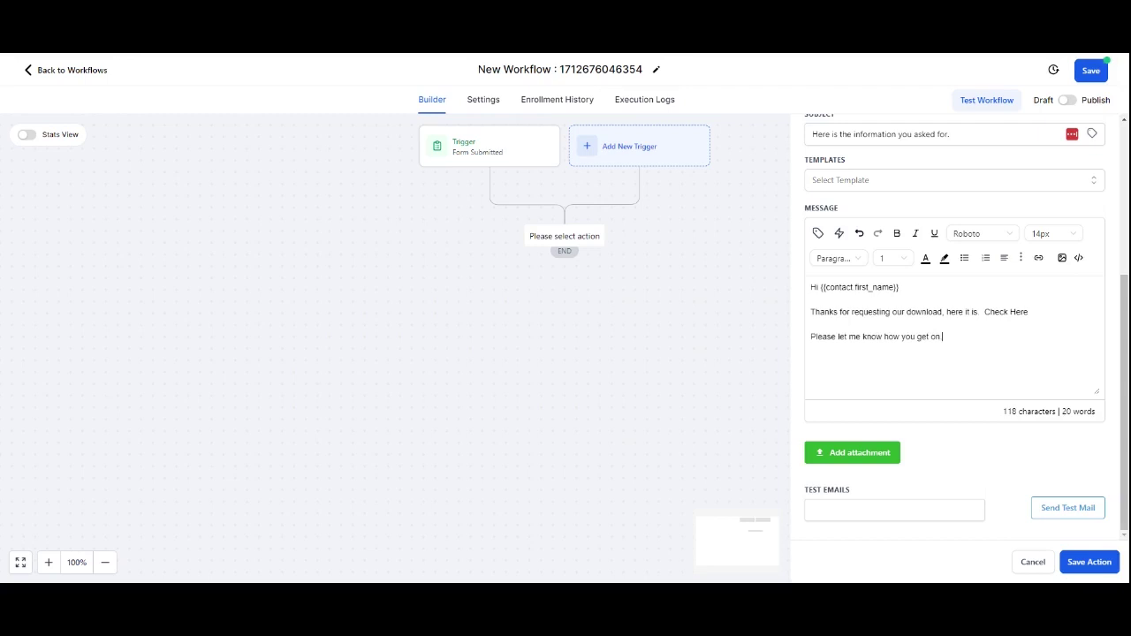
Step: Save Email #01, add a 1-day Wait after it, save the workflow and return to the list
{"action": "left_click", "coordinate": [1088, 562]}
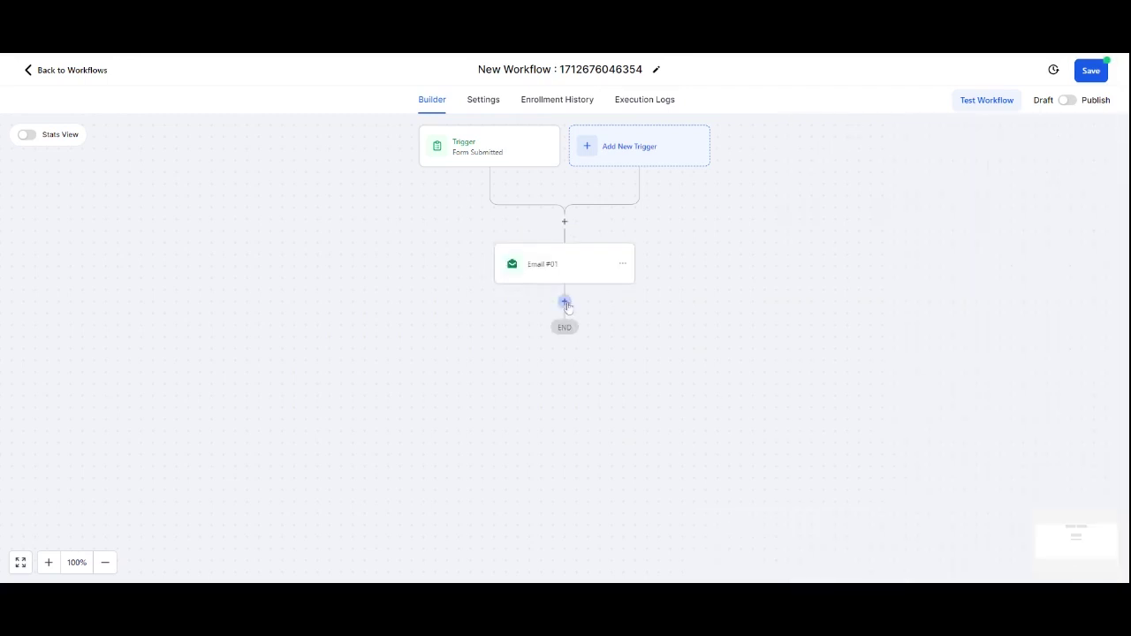
{"action": "left_click", "coordinate": [565, 301]}
{"action": "type", "text": "wait"}
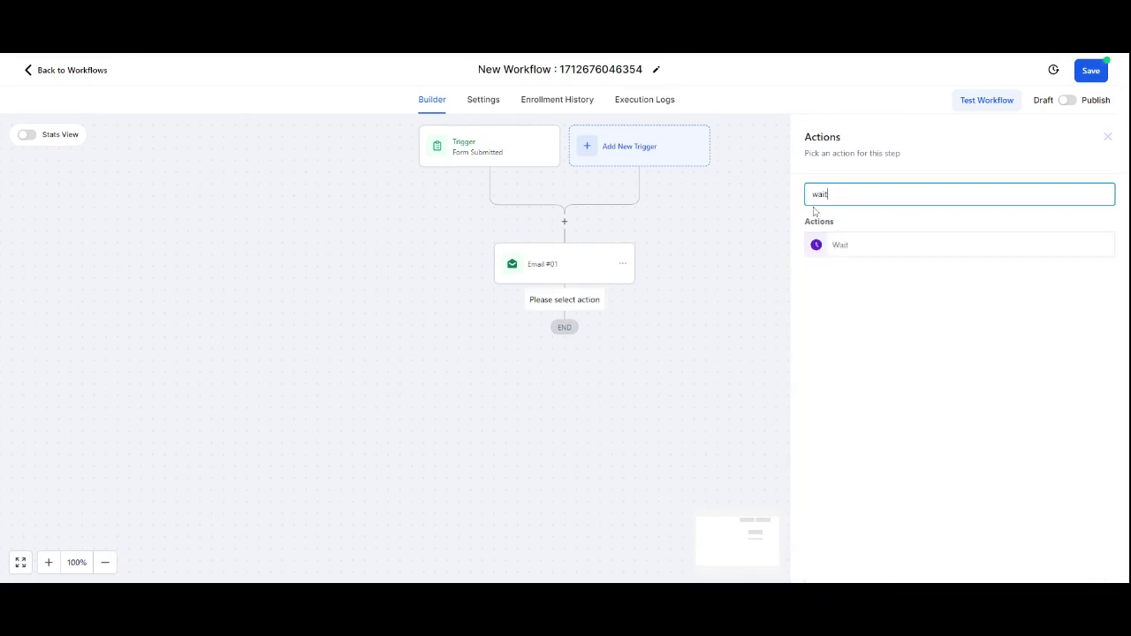
{"action": "left_click", "coordinate": [855, 247]}
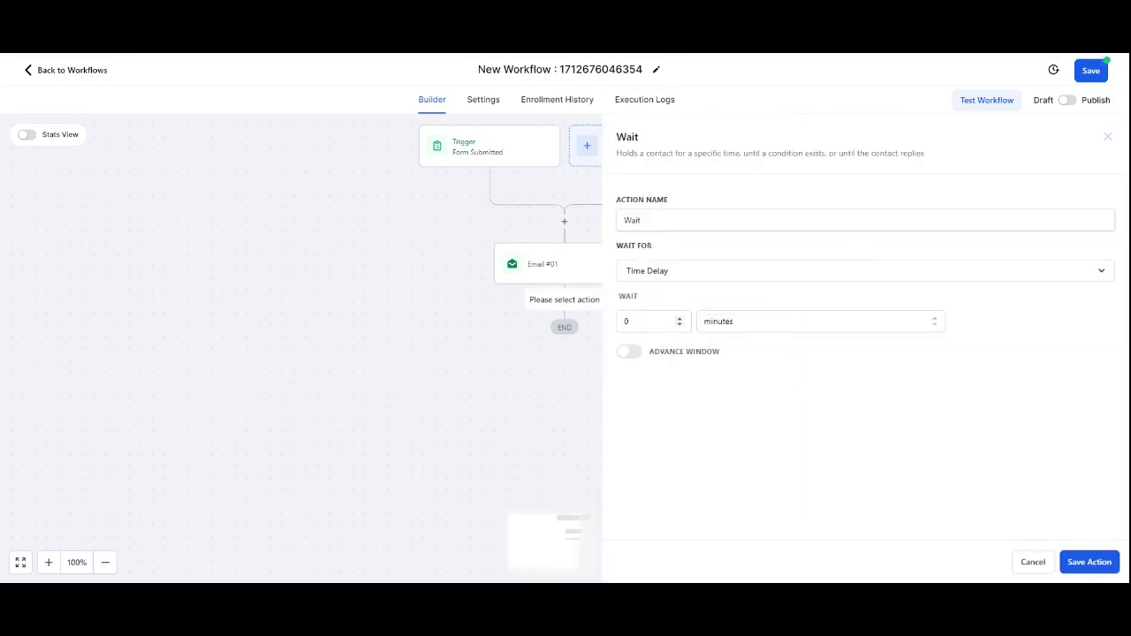
{"action": "left_click", "coordinate": [625, 321]}
{"action": "type", "text": "1"}
{"action": "left_click", "coordinate": [795, 321]}
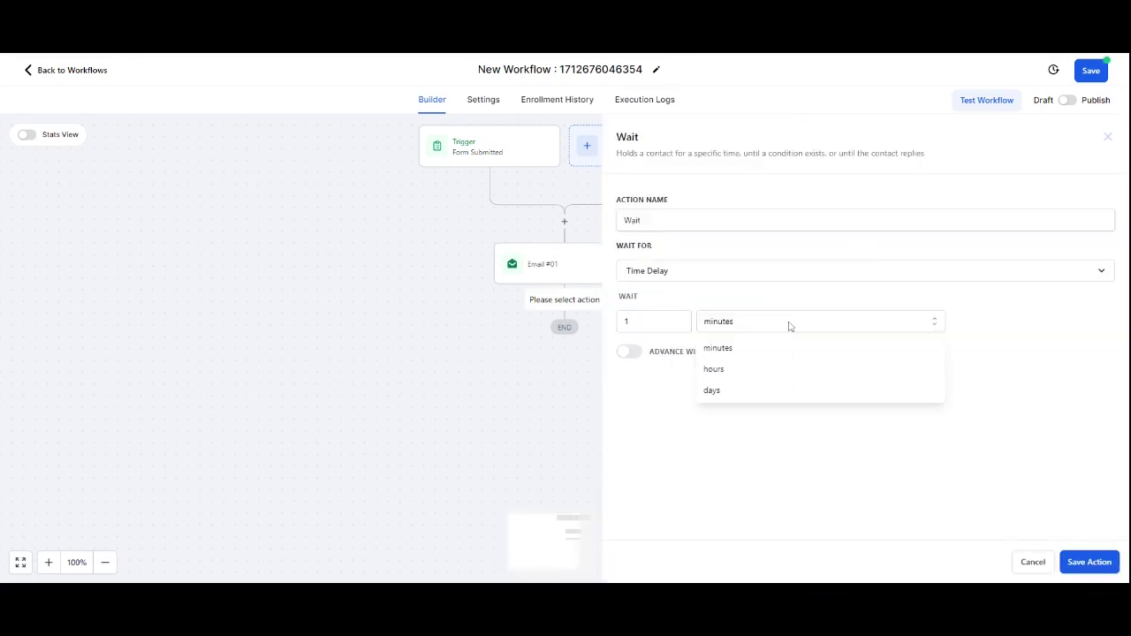
{"action": "left_click", "coordinate": [740, 390]}
{"action": "left_click", "coordinate": [1085, 565]}
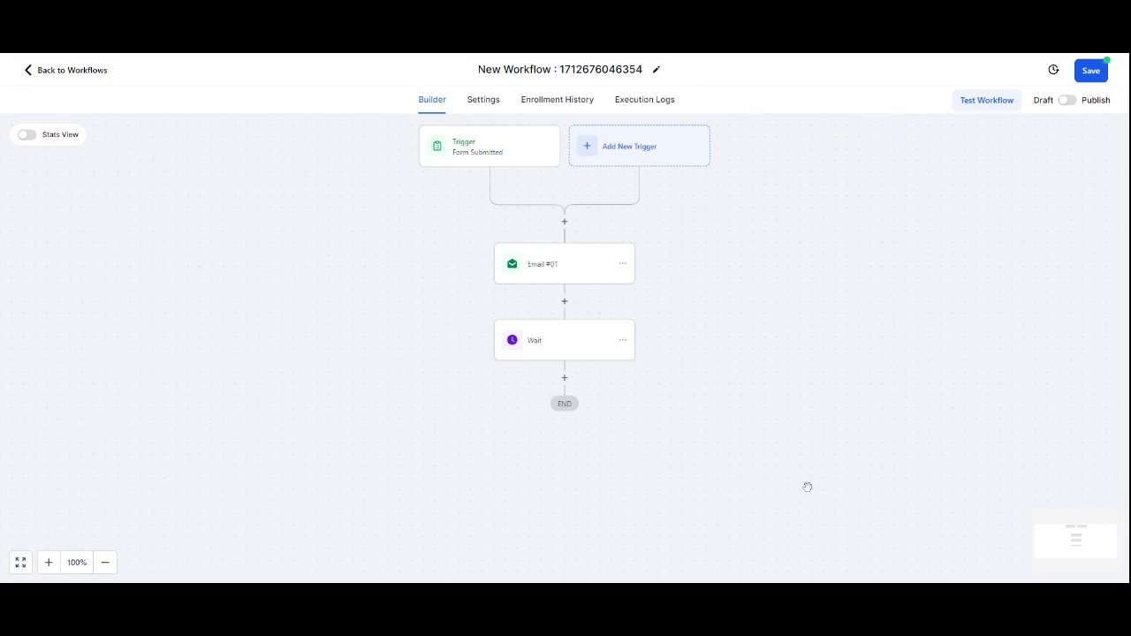
{"action": "left_click", "coordinate": [1096, 73]}
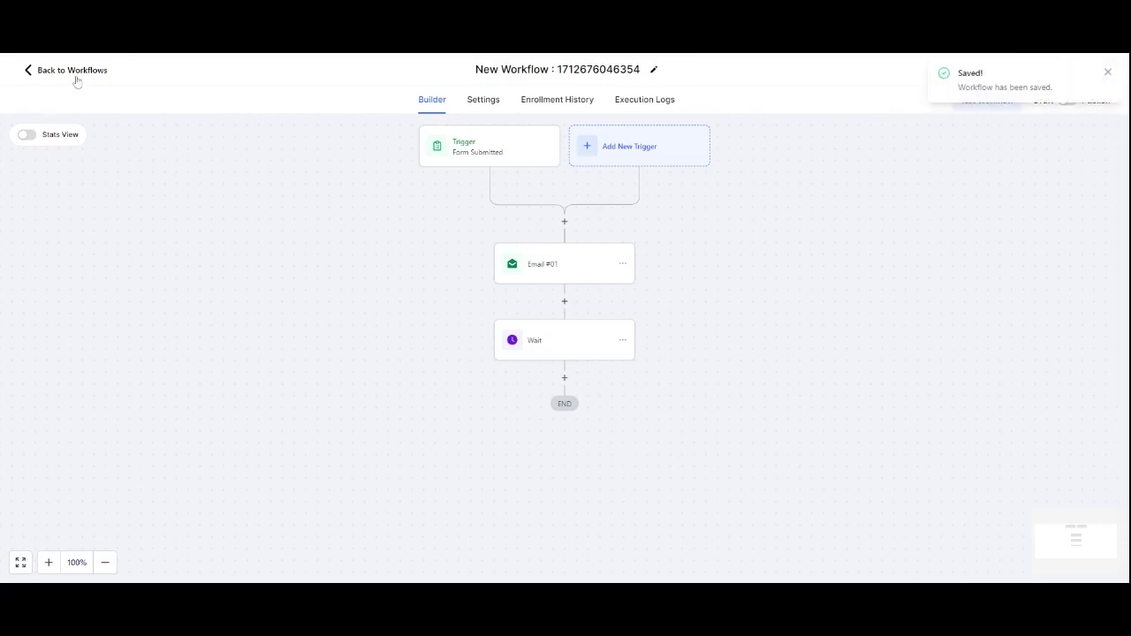
{"action": "left_click", "coordinate": [74, 71]}
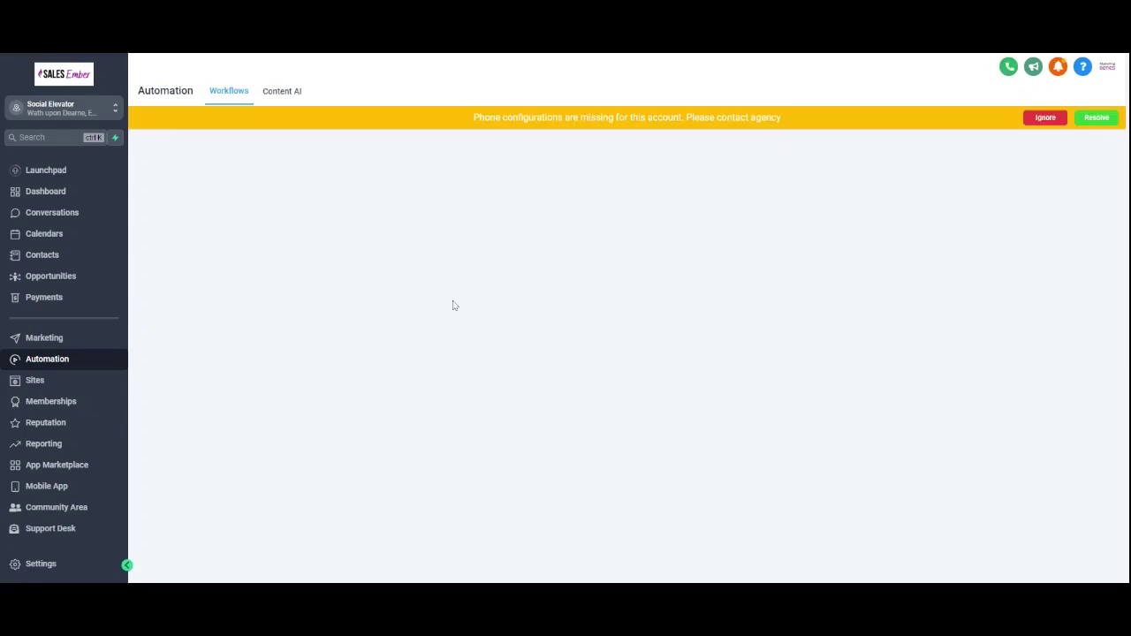
Step: Dismiss the phone warning and review the trigger's Download form filter
{"action": "left_click", "coordinate": [1049, 118]}
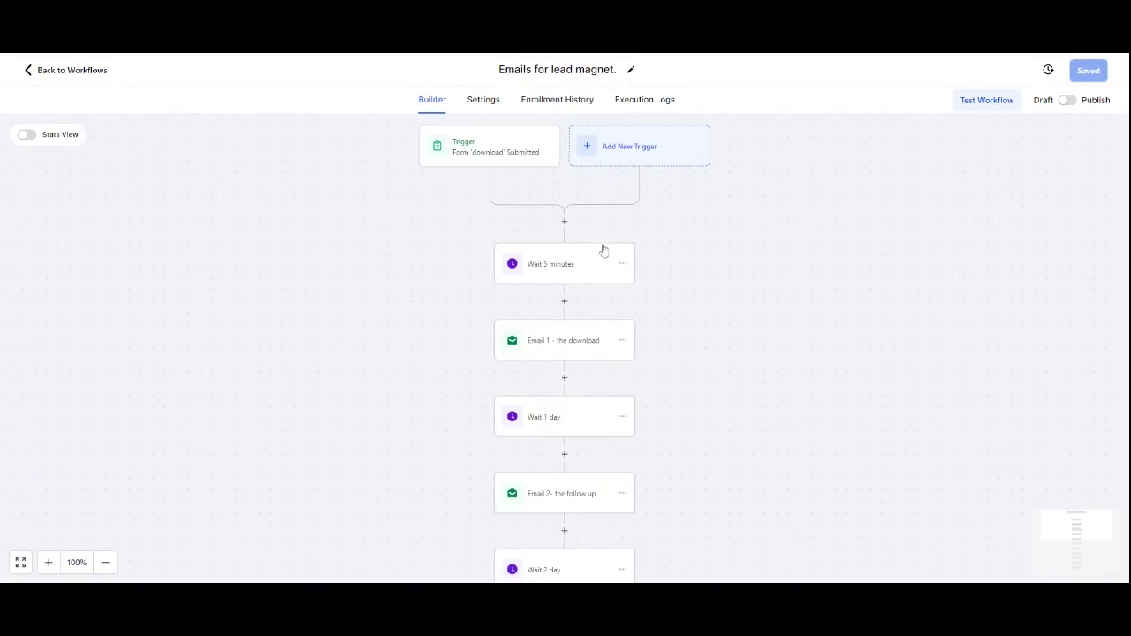
{"action": "left_click", "coordinate": [512, 161]}
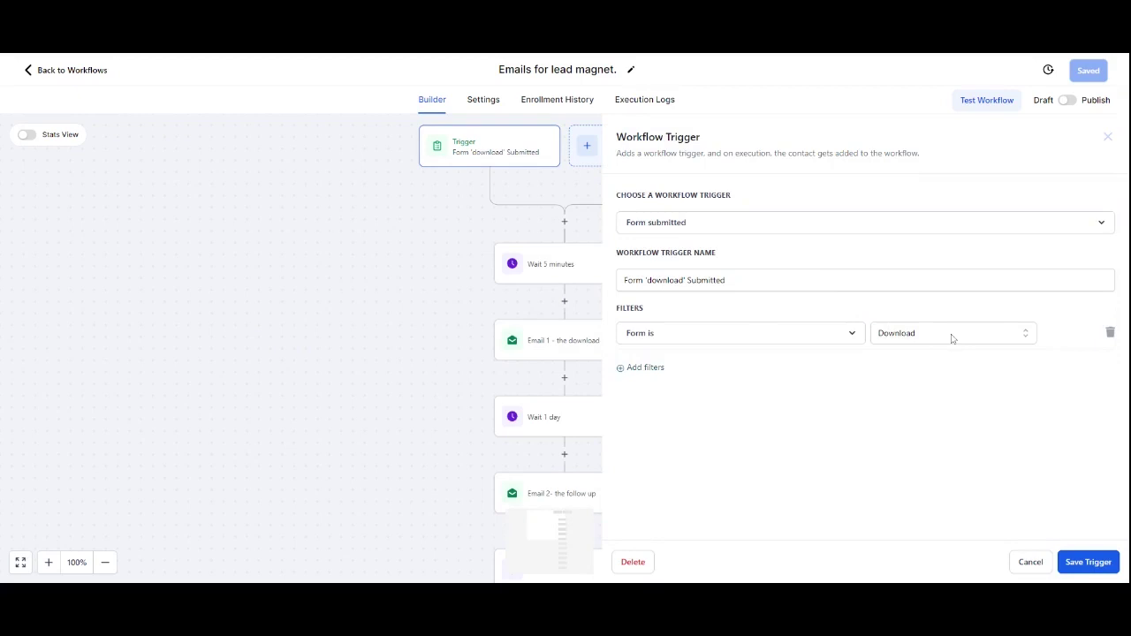
{"action": "left_click", "coordinate": [459, 243]}
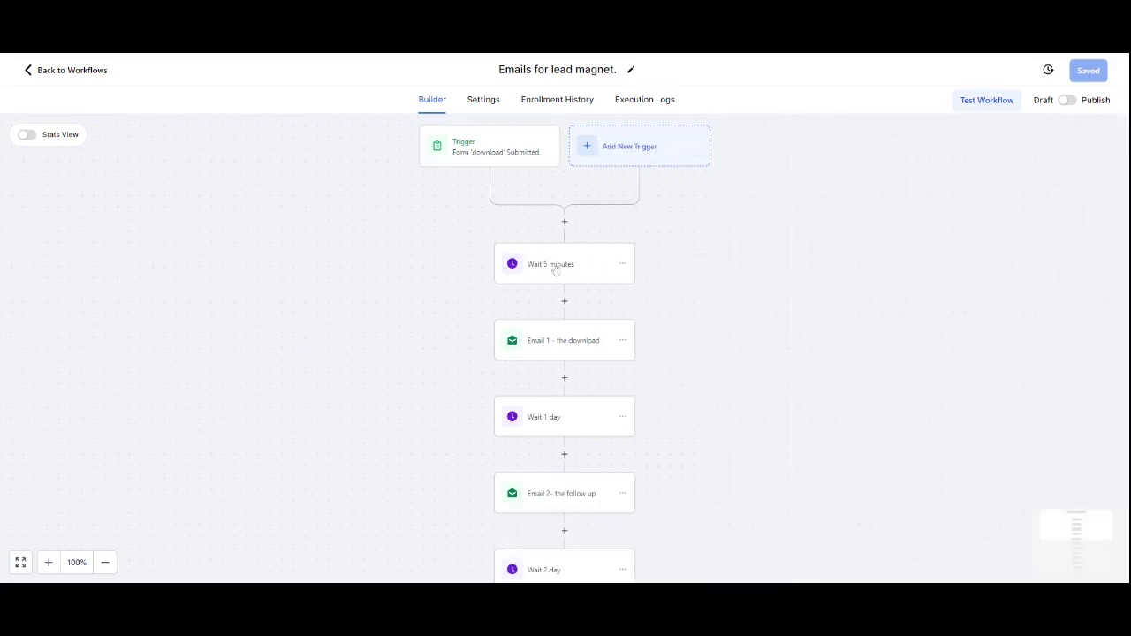
{"action": "scroll", "coordinate": [555, 269], "scroll_direction": "down", "scroll_amount": 1}
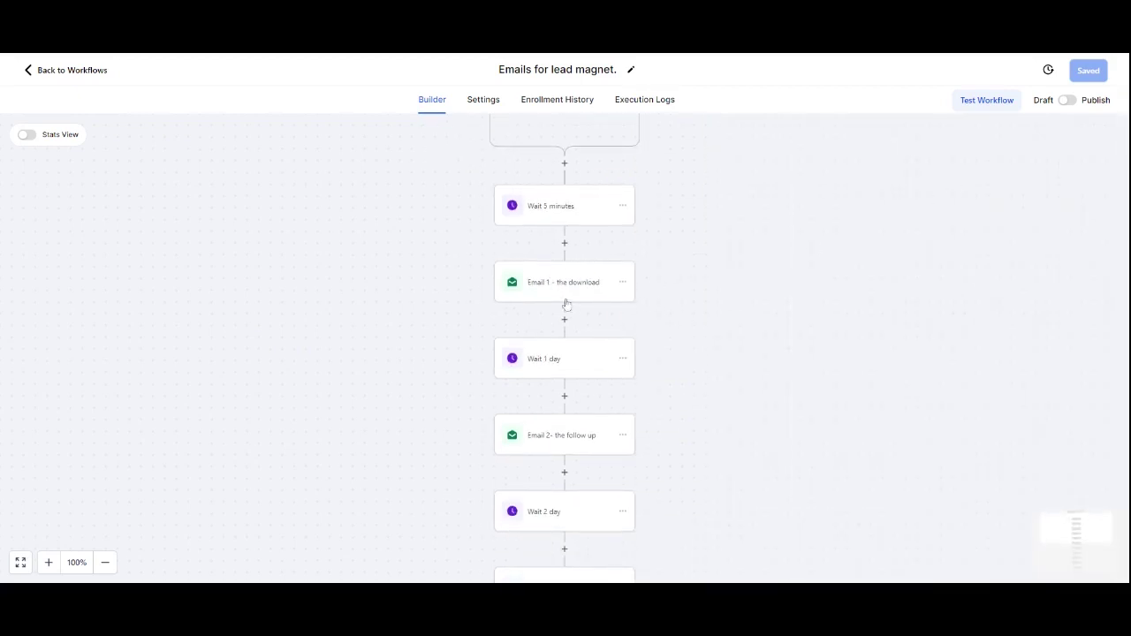
Step: Inspect the settings of 'Email 1 - the download' and the follow-up email
{"action": "left_click", "coordinate": [565, 291]}
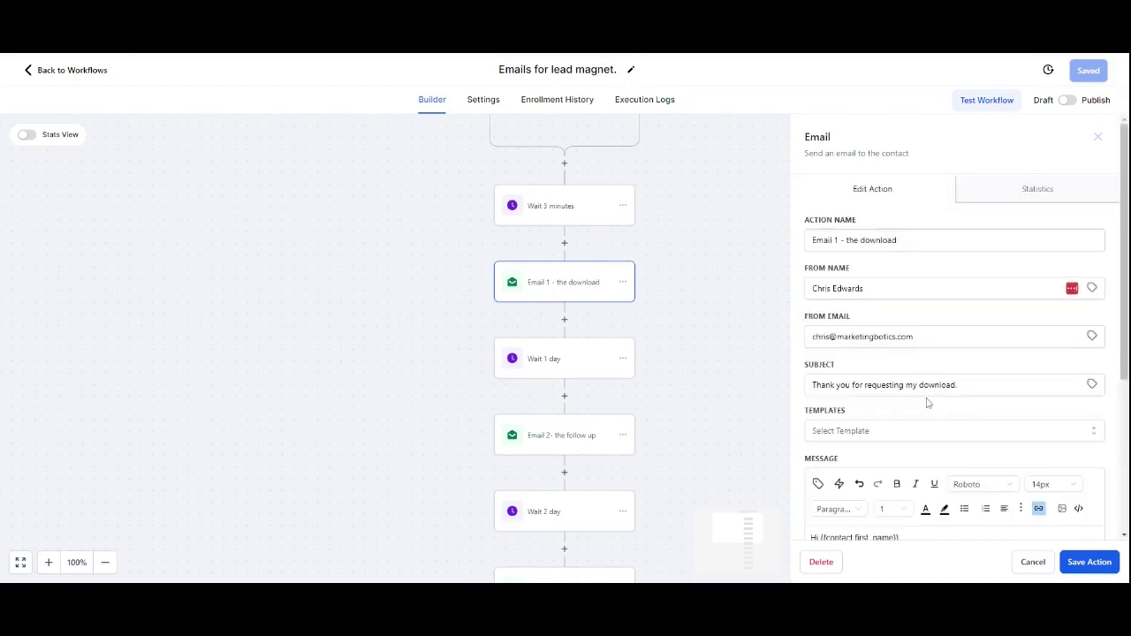
{"action": "scroll", "coordinate": [926, 403], "scroll_direction": "down", "scroll_amount": 5}
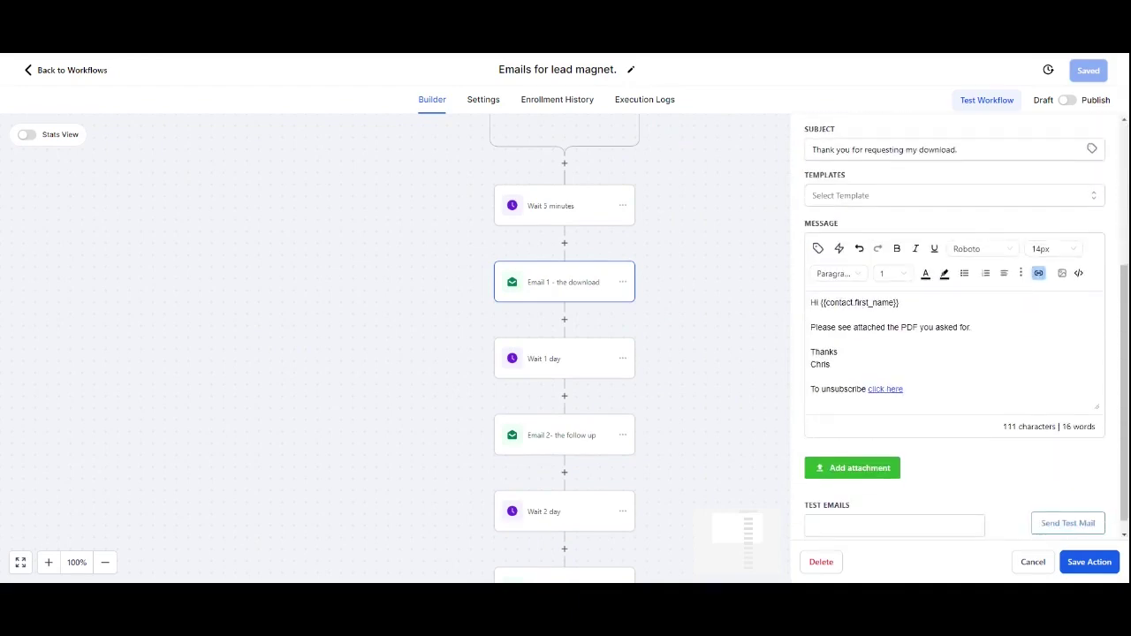
{"action": "scroll", "coordinate": [966, 325], "scroll_direction": "up", "scroll_amount": 1}
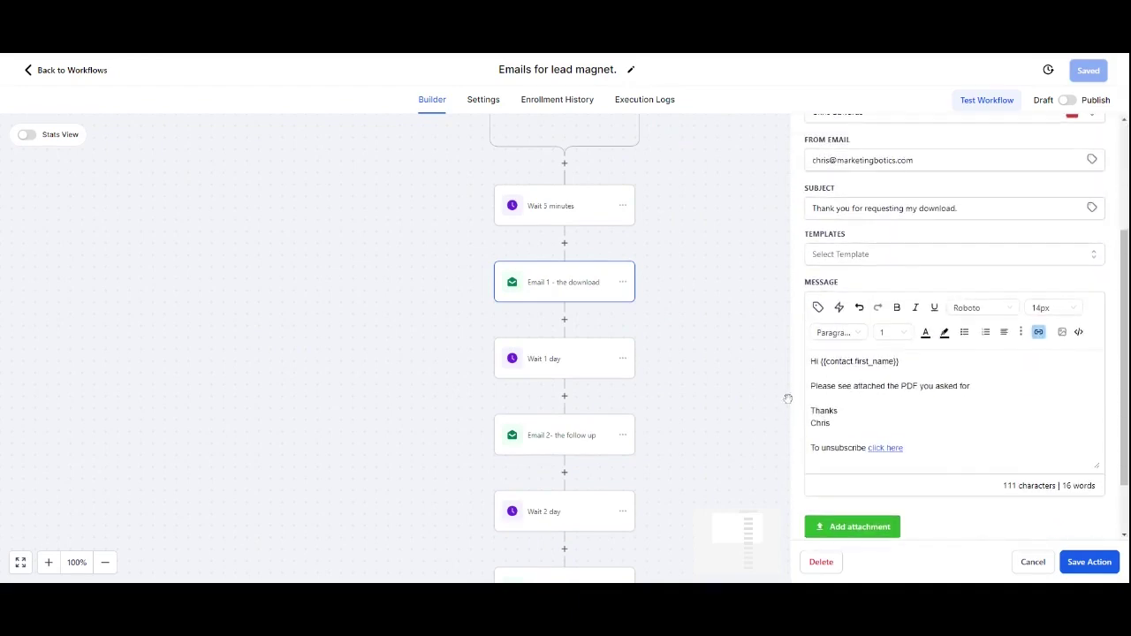
{"action": "scroll", "coordinate": [924, 463], "scroll_direction": "down", "scroll_amount": 1}
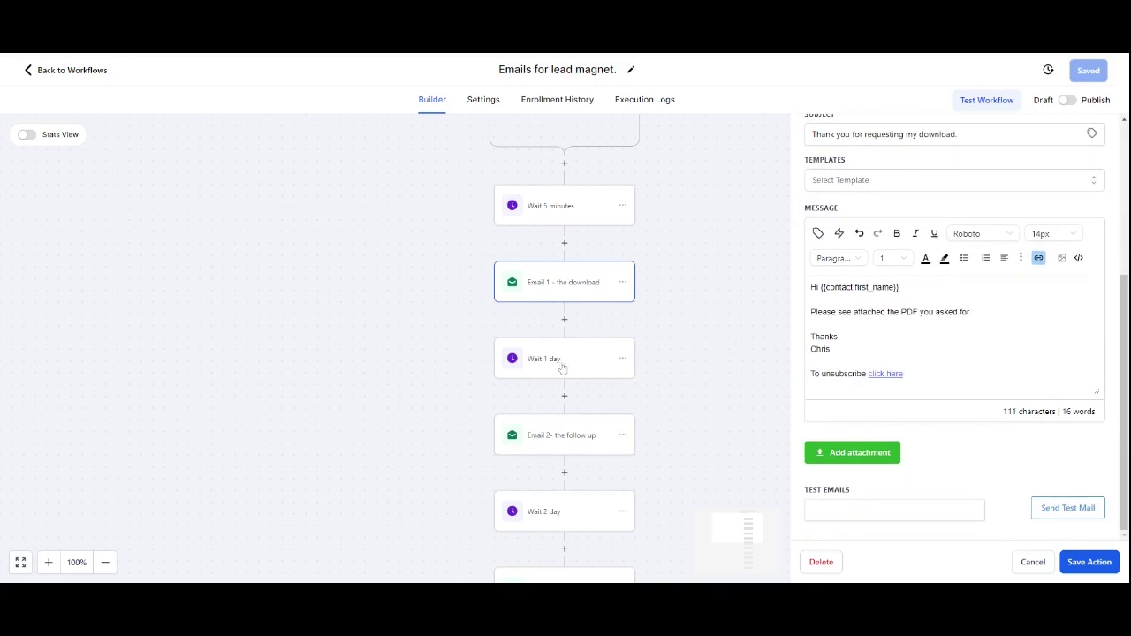
{"action": "scroll", "coordinate": [565, 387], "scroll_direction": "down", "scroll_amount": 1}
{"action": "left_click", "coordinate": [570, 406]}
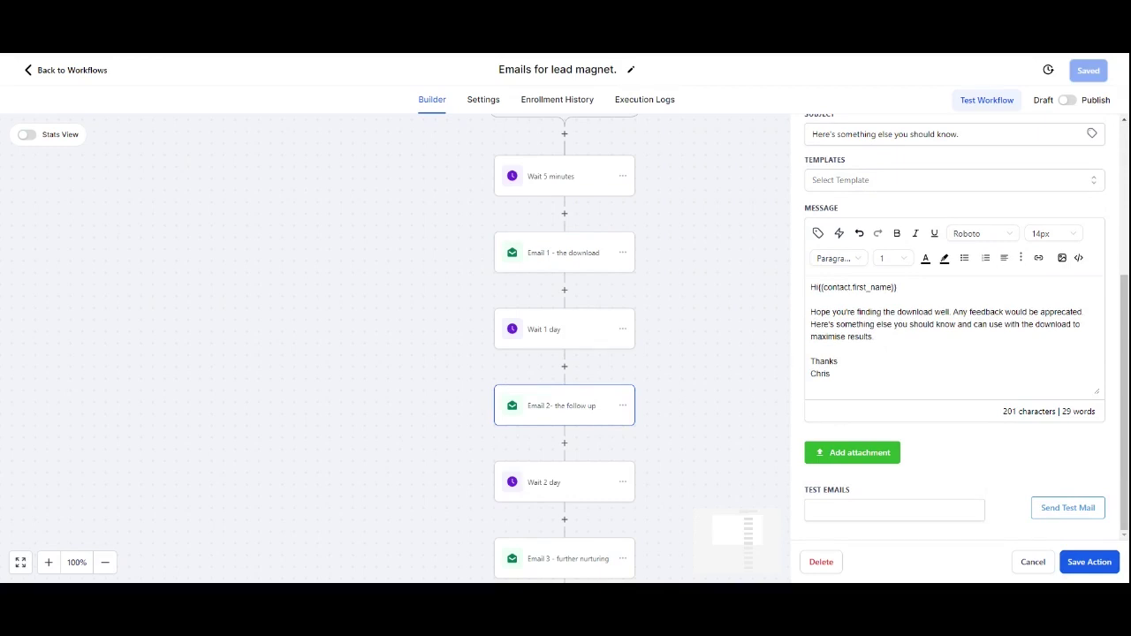
{"action": "scroll", "coordinate": [604, 398], "scroll_direction": "down", "scroll_amount": 3}
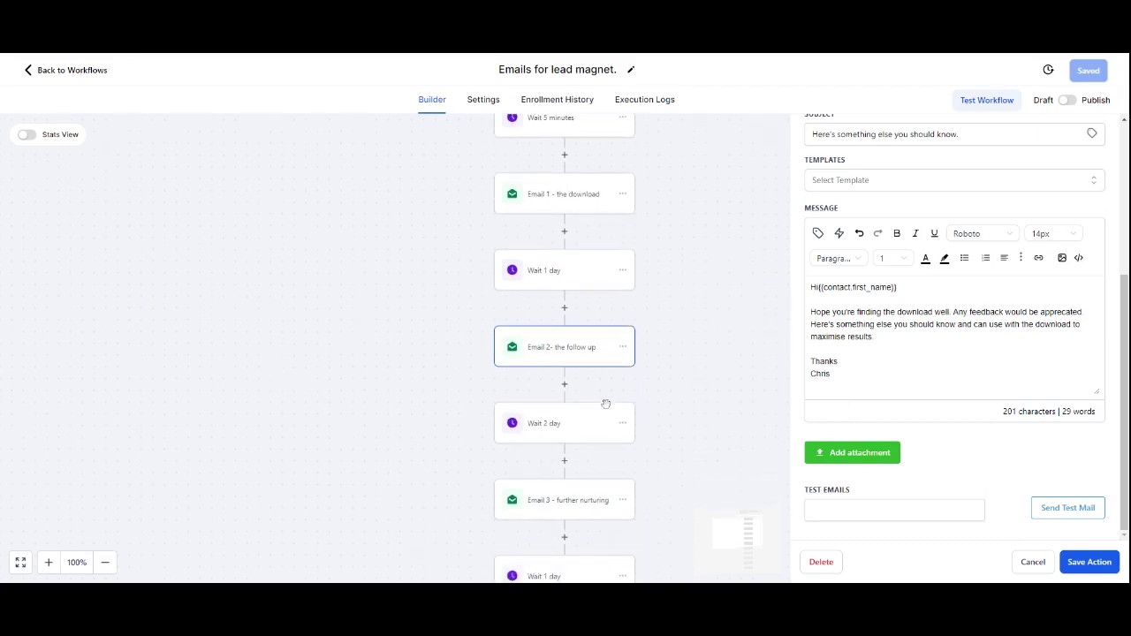
Step: Inspect 'Email 3 - further nurturing' and 'Email 4- going for the close'
{"action": "left_click", "coordinate": [579, 419]}
{"action": "scroll", "coordinate": [966, 371], "scroll_direction": "down", "scroll_amount": 5}
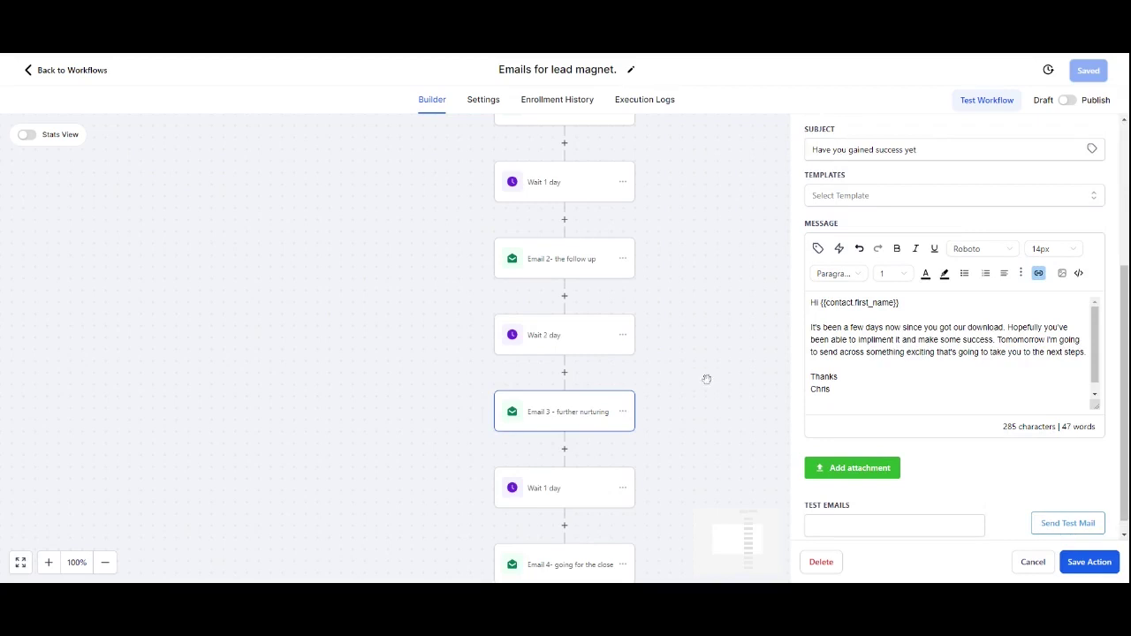
{"action": "scroll", "coordinate": [706, 379], "scroll_direction": "down", "scroll_amount": 2}
{"action": "left_click", "coordinate": [603, 488]}
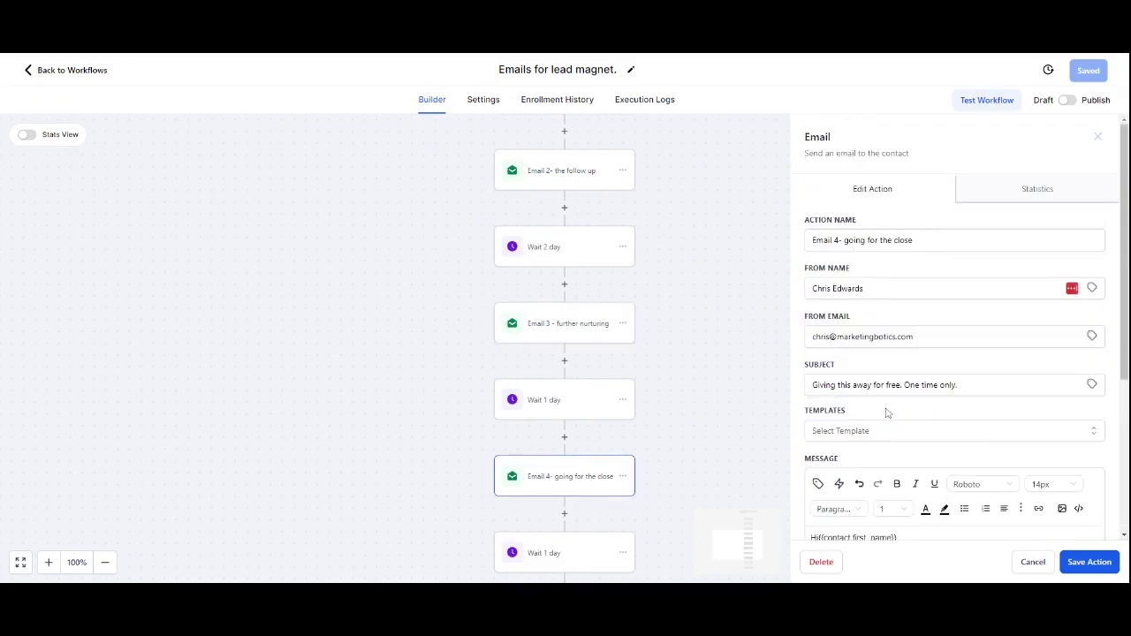
{"action": "scroll", "coordinate": [887, 413], "scroll_direction": "down", "scroll_amount": 3}
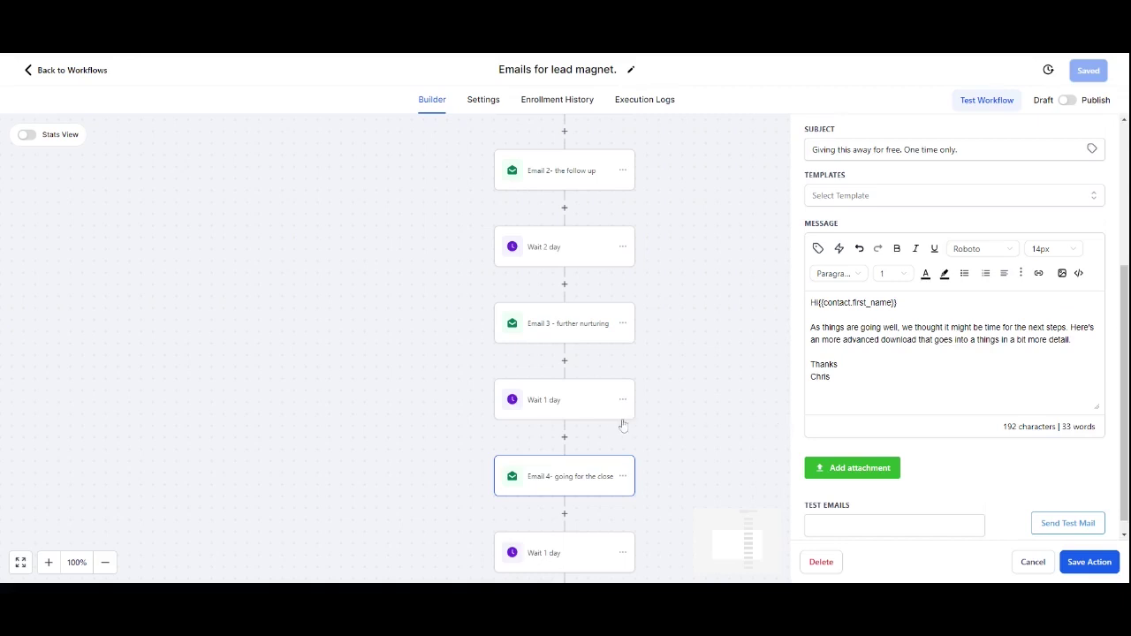
{"action": "scroll", "coordinate": [606, 419], "scroll_direction": "down", "scroll_amount": 2}
Step: In 'Email 5 - convert', change 'Appointment calendar.' to 'Book and an appointment in my calendar.'
{"action": "left_click", "coordinate": [552, 454]}
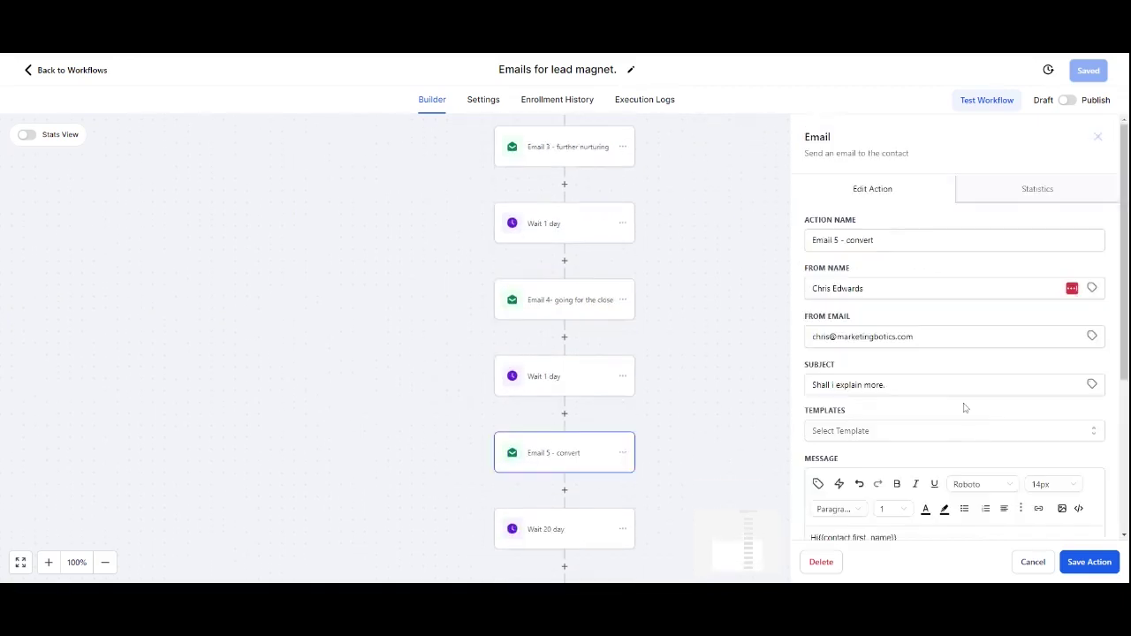
{"action": "scroll", "coordinate": [961, 407], "scroll_direction": "down", "scroll_amount": 3}
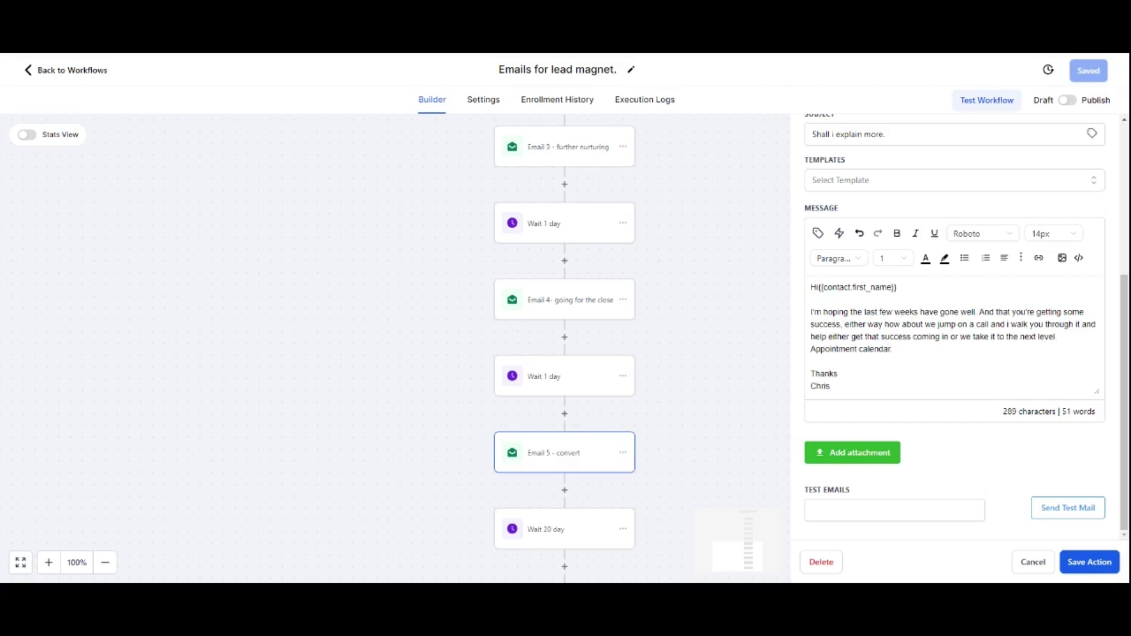
{"action": "left_click_drag", "start_coordinate": [892, 349], "coordinate": [810, 349]}
{"action": "left_click", "coordinate": [819, 349]}
{"action": "type", "text": "Book and an"}
{"action": "key", "text": "Delete"}
{"action": "type", "text": "appointment"}
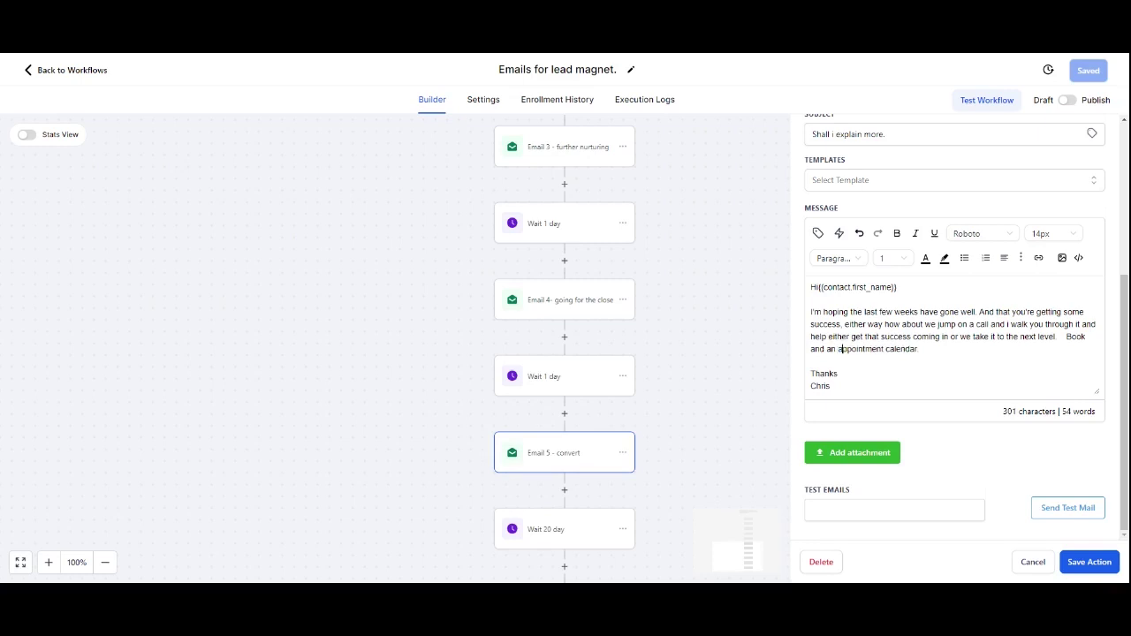
{"action": "type", "text": " in my cal"}
{"action": "key", "text": "BackSpace"}
{"action": "key", "text": "BackSpace"}
{"action": "key", "text": "BackSpace"}
{"action": "key", "text": "BackSpace"}
{"action": "key", "text": "ctrl+shift+Left"}
{"action": "key", "text": "ctrl+shift+Left"}
Step: Save the Email 5 step and the workflow, then return to the workflow list
{"action": "left_click", "coordinate": [1086, 565]}
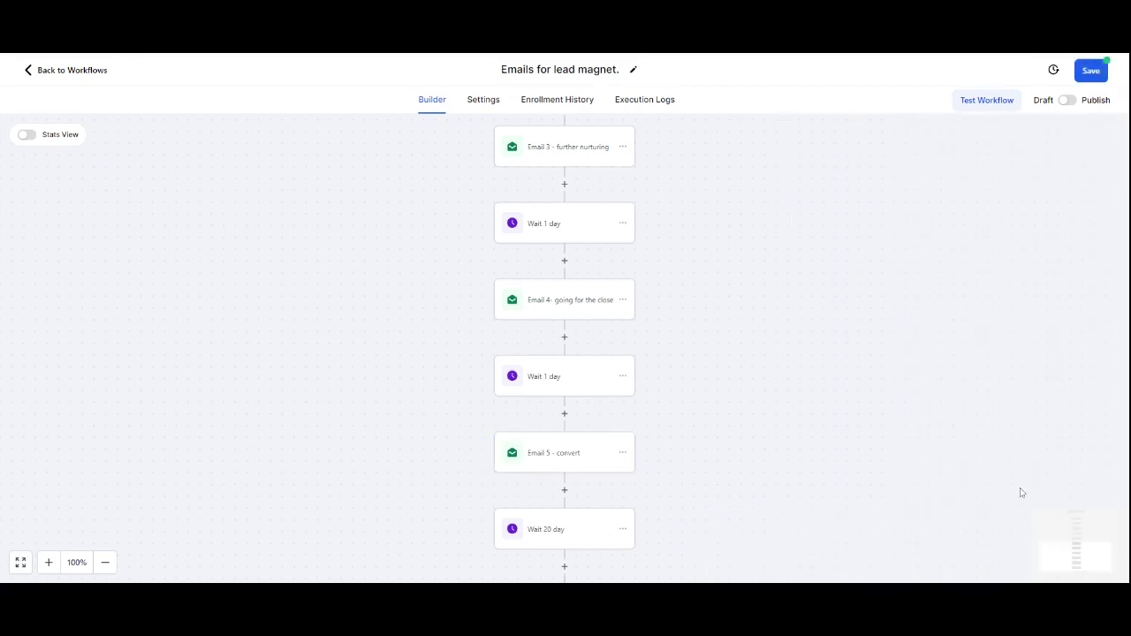
{"action": "left_click", "coordinate": [1091, 74]}
{"action": "scroll", "coordinate": [651, 320], "scroll_direction": "down", "scroll_amount": 2}
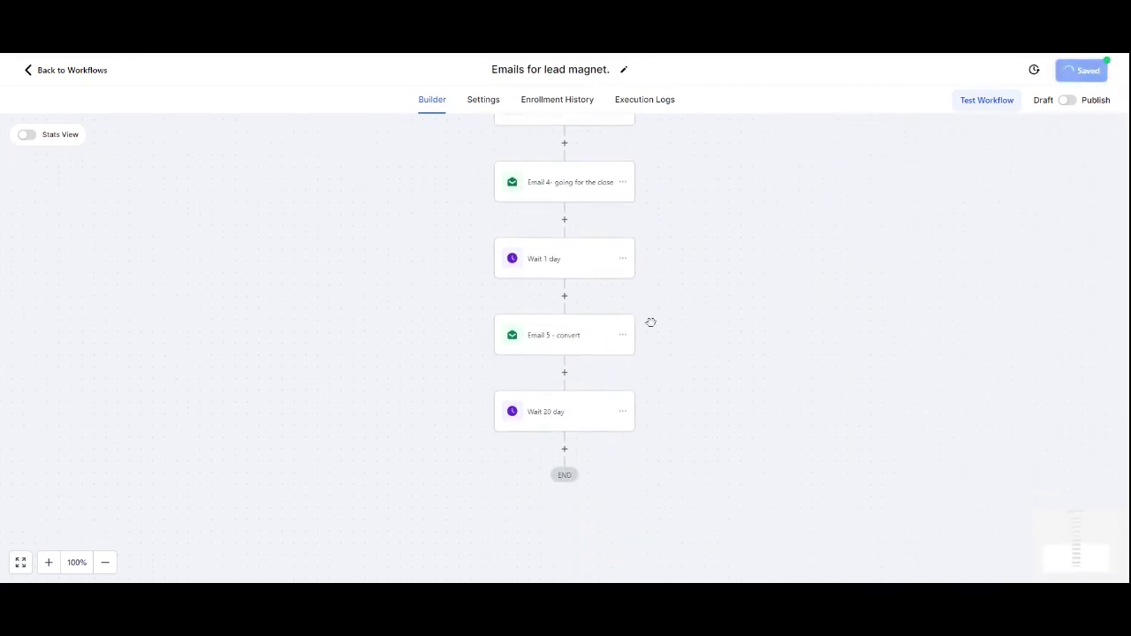
{"action": "scroll", "coordinate": [610, 345], "scroll_direction": "up", "scroll_amount": 2}
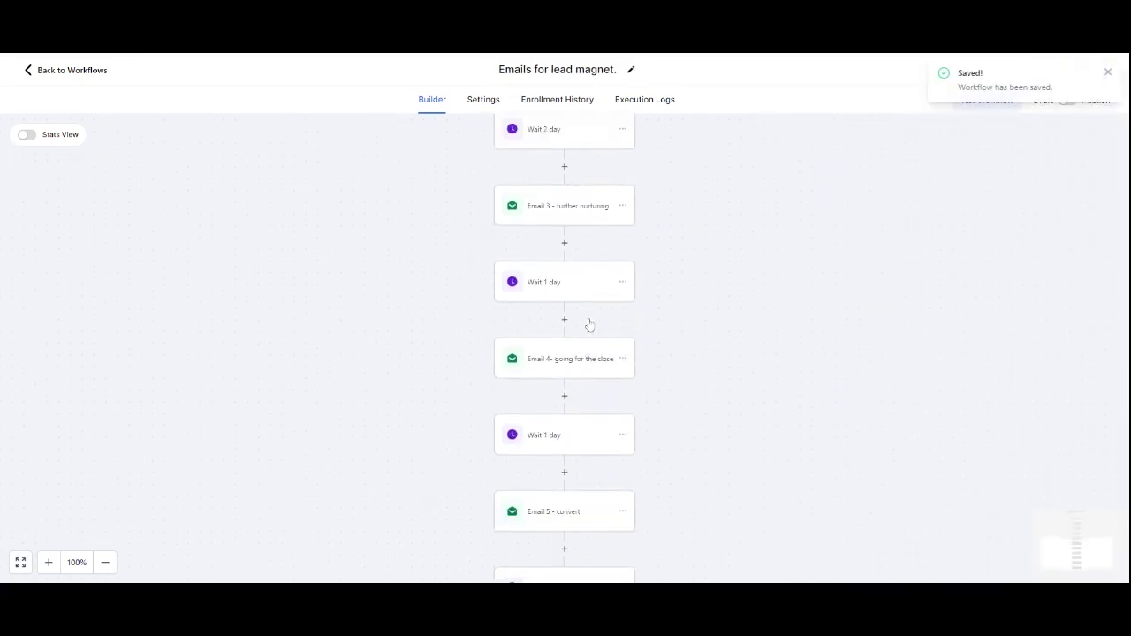
{"action": "left_click", "coordinate": [85, 76]}
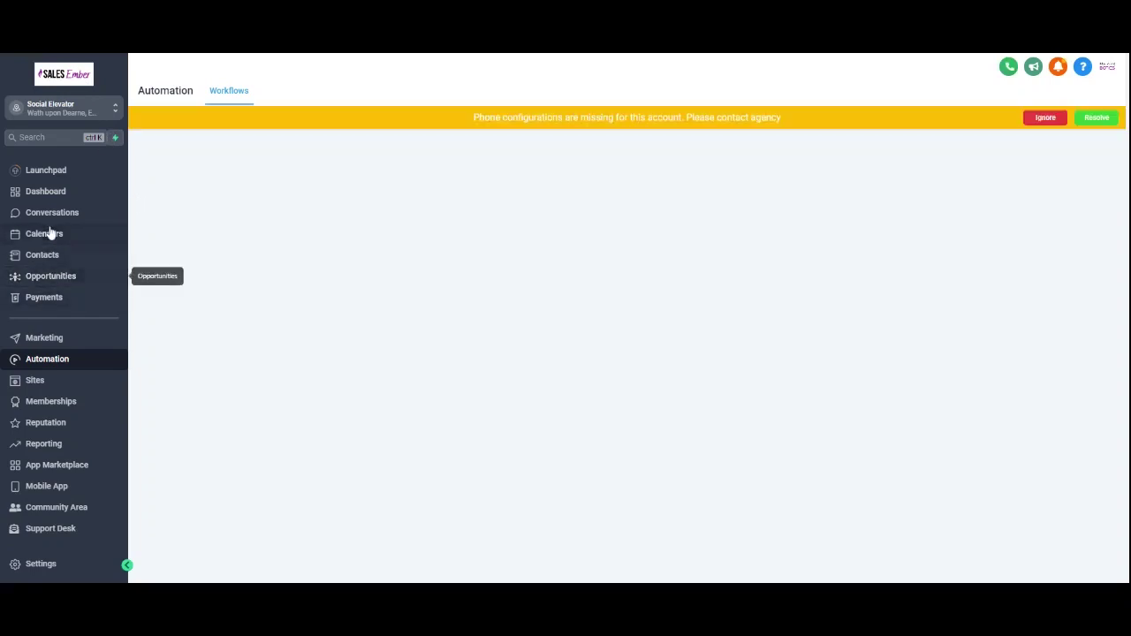
Step: Copy the Social E Calendar's permanent booking link from Calendar Settings
{"action": "left_click", "coordinate": [53, 237]}
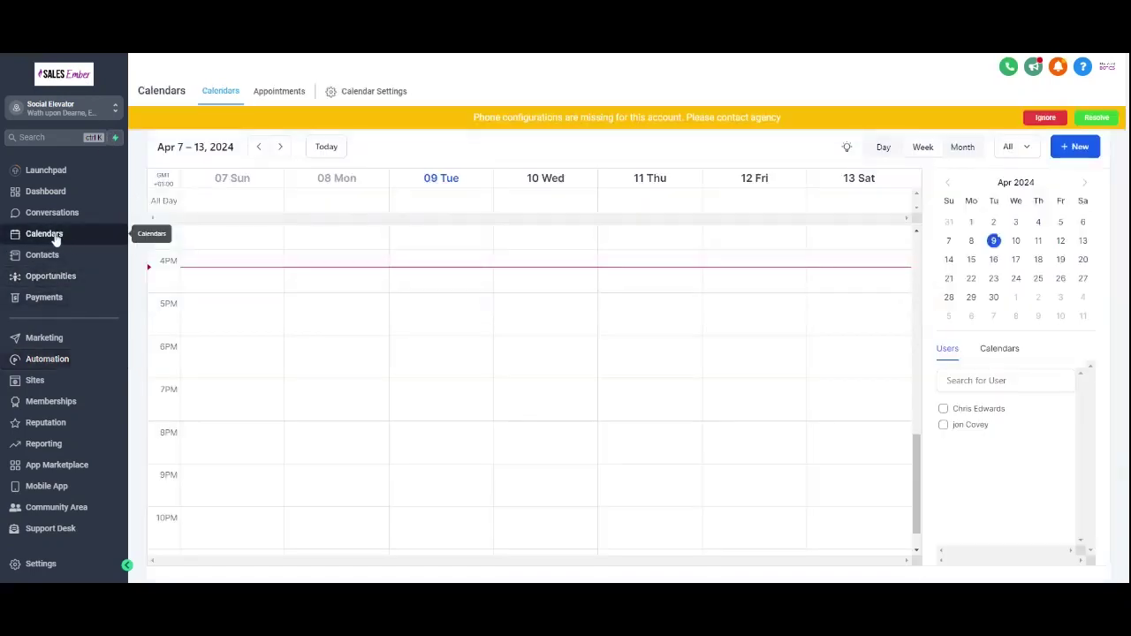
{"action": "left_click", "coordinate": [363, 94]}
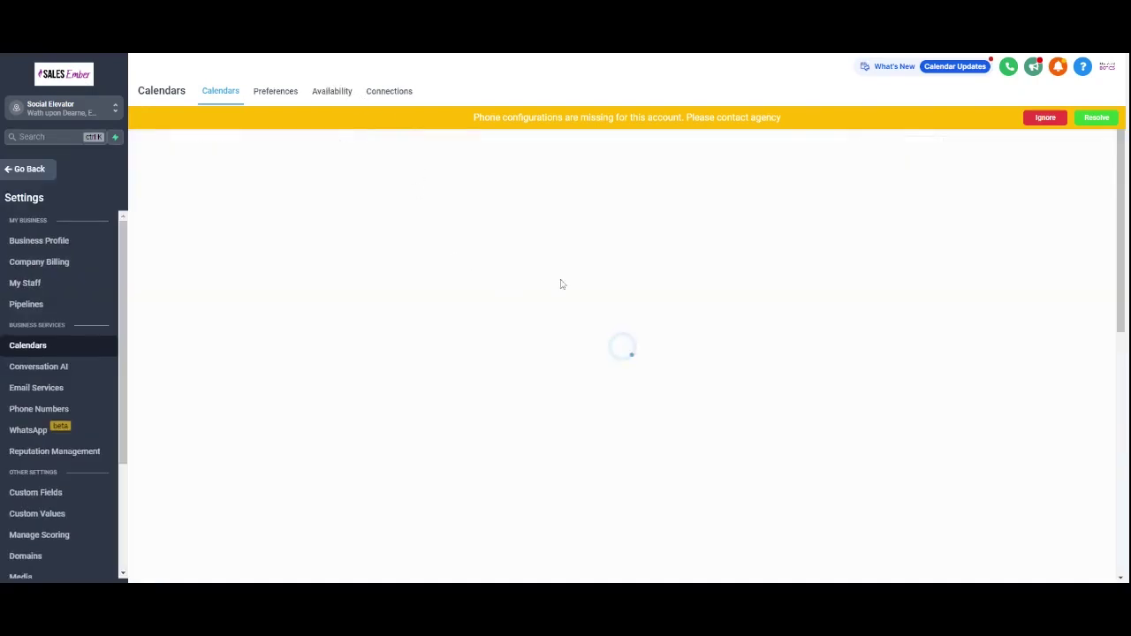
{"action": "left_click", "coordinate": [1046, 119]}
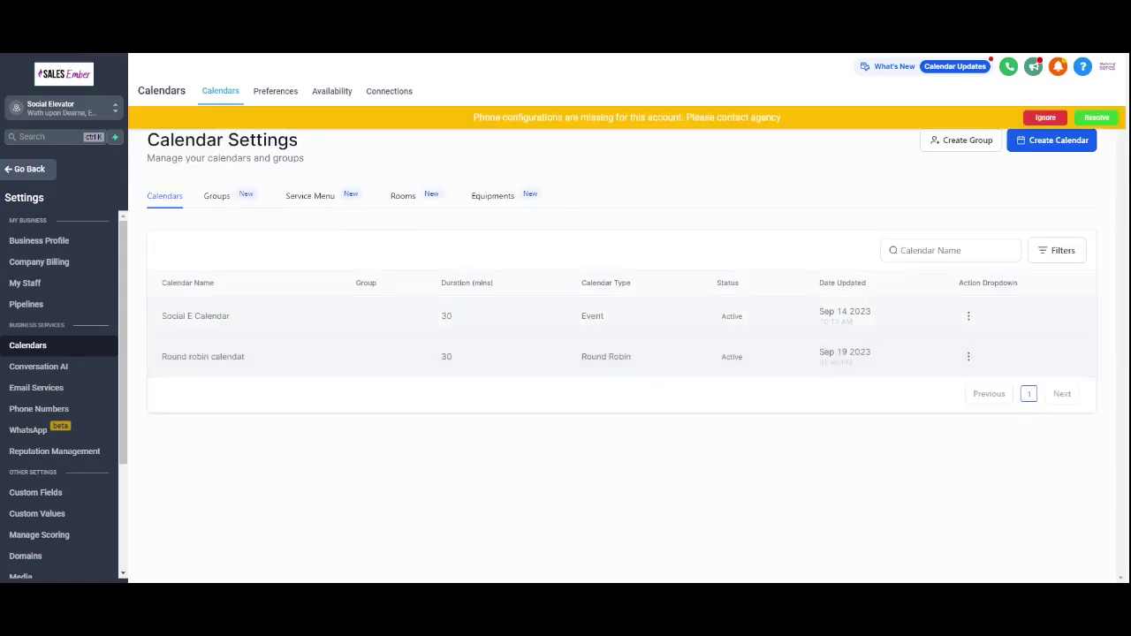
{"action": "left_click", "coordinate": [968, 315]}
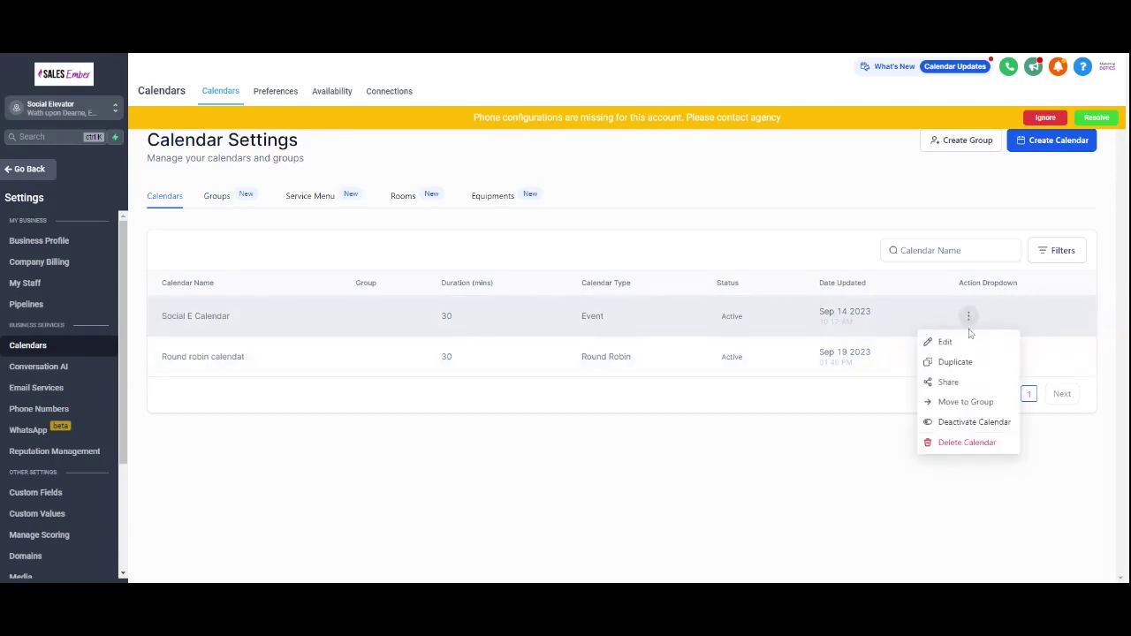
{"action": "left_click", "coordinate": [970, 316]}
{"action": "left_click", "coordinate": [970, 316]}
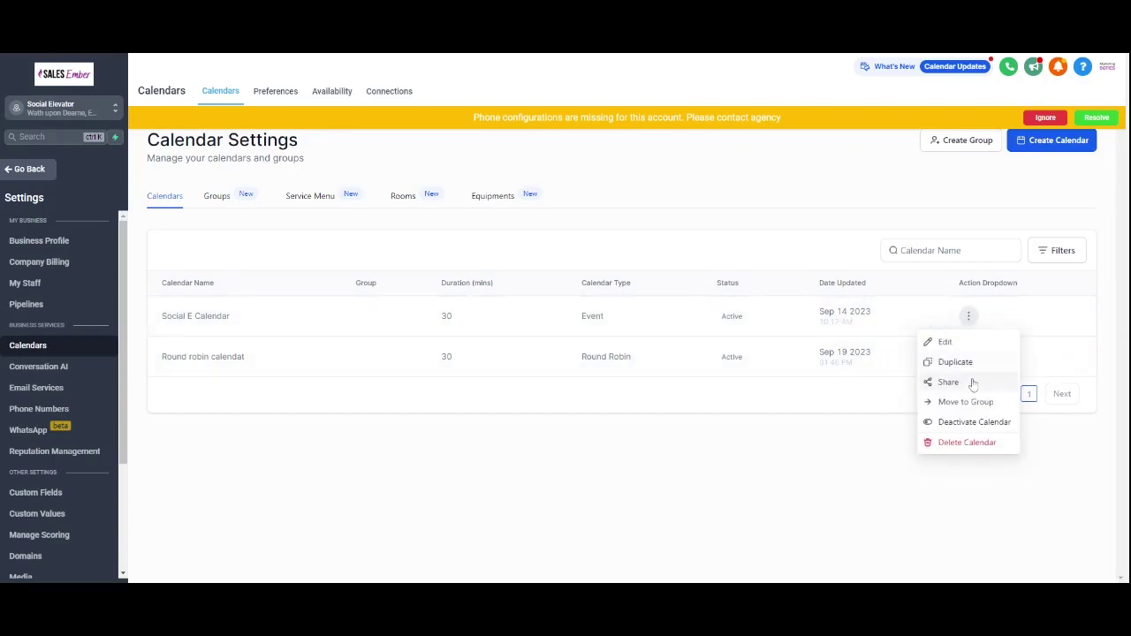
{"action": "left_click", "coordinate": [970, 385]}
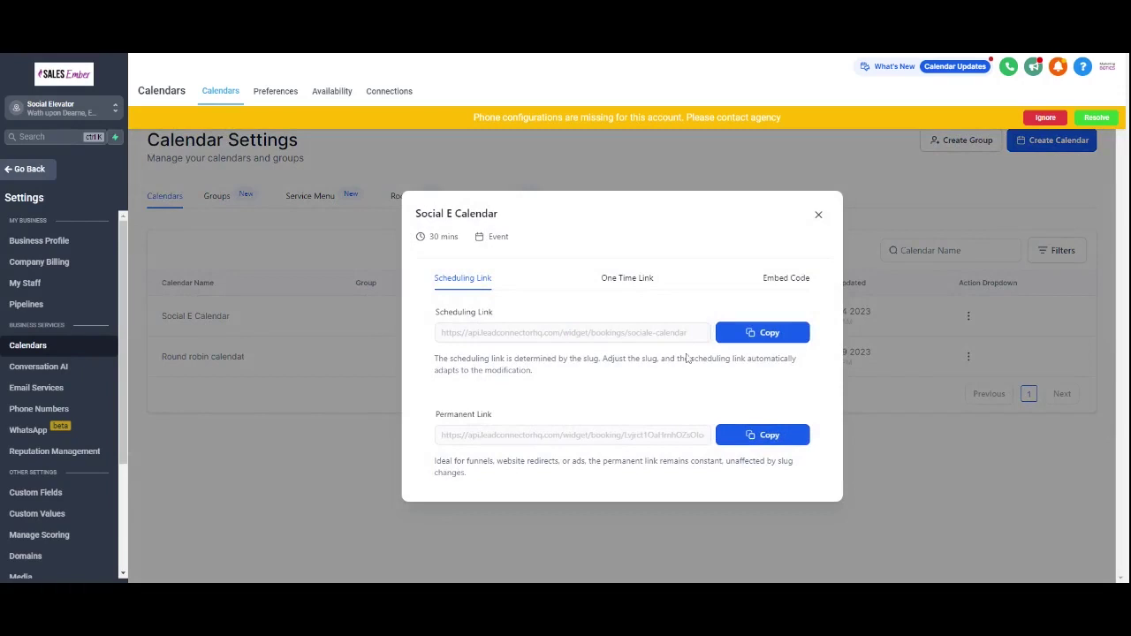
{"action": "left_click", "coordinate": [749, 437]}
{"action": "left_click", "coordinate": [818, 215]}
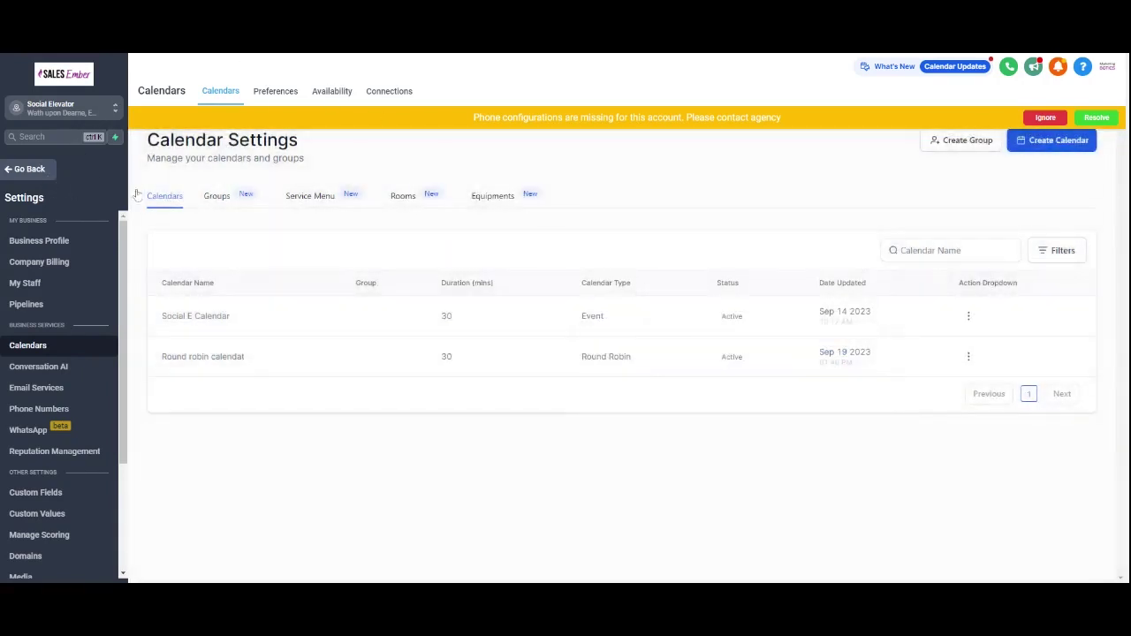
{"action": "left_click", "coordinate": [37, 169]}
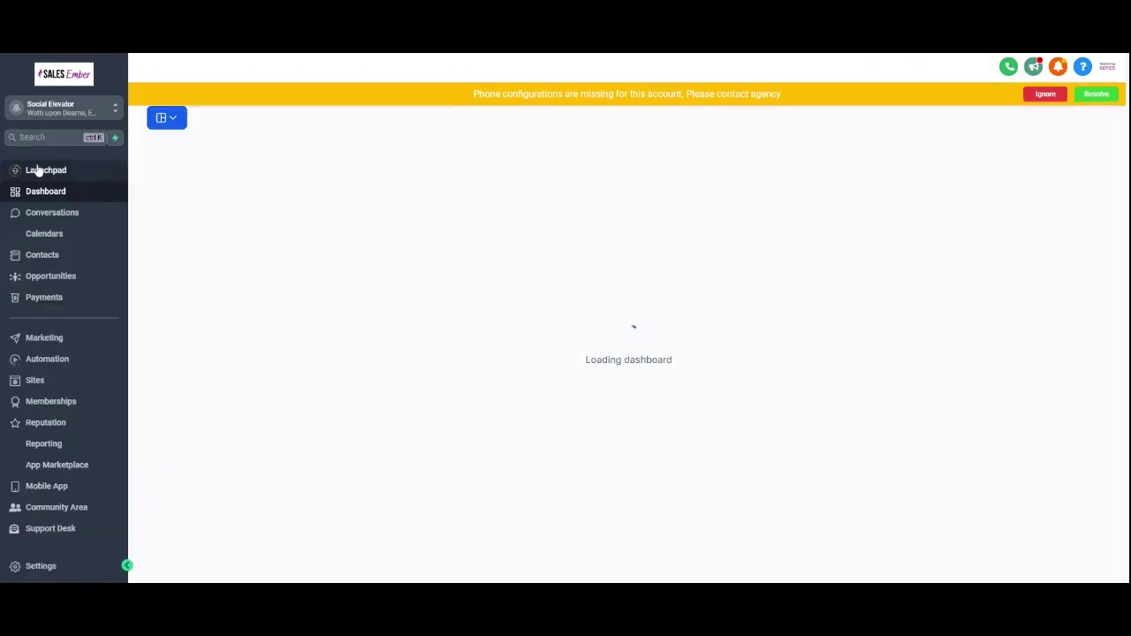
Step: Reopen the workflow and the 'Email 5 - convert' step
{"action": "left_click", "coordinate": [53, 359]}
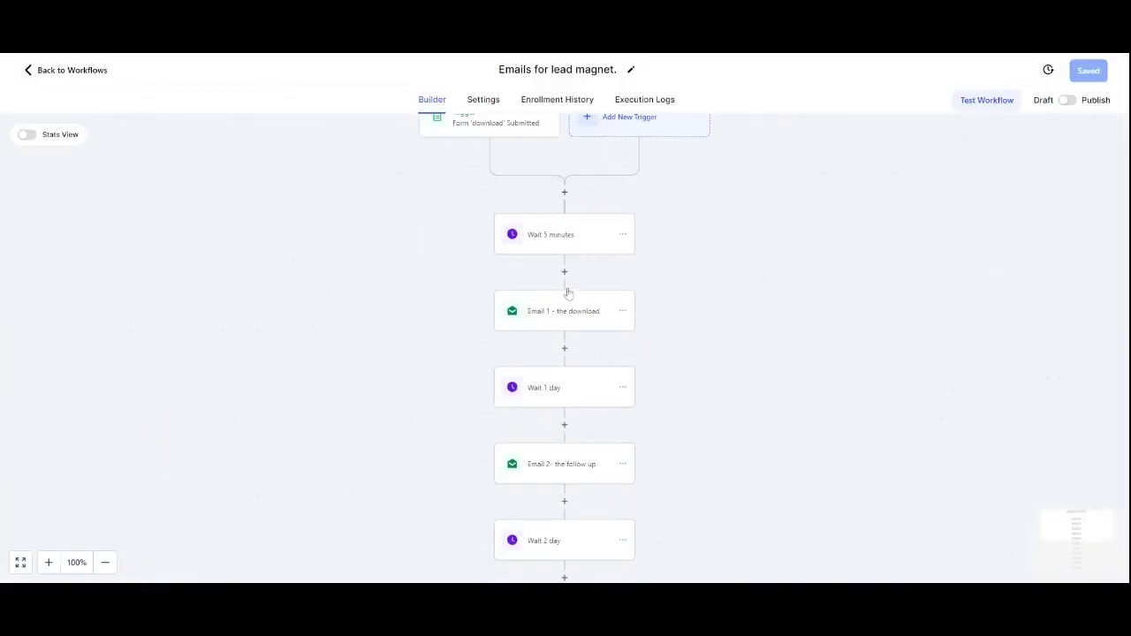
{"action": "scroll", "coordinate": [574, 306], "scroll_direction": "down", "scroll_amount": 2}
{"action": "left_click", "coordinate": [571, 466]}
{"action": "scroll", "coordinate": [572, 460], "scroll_direction": "down", "scroll_amount": 2}
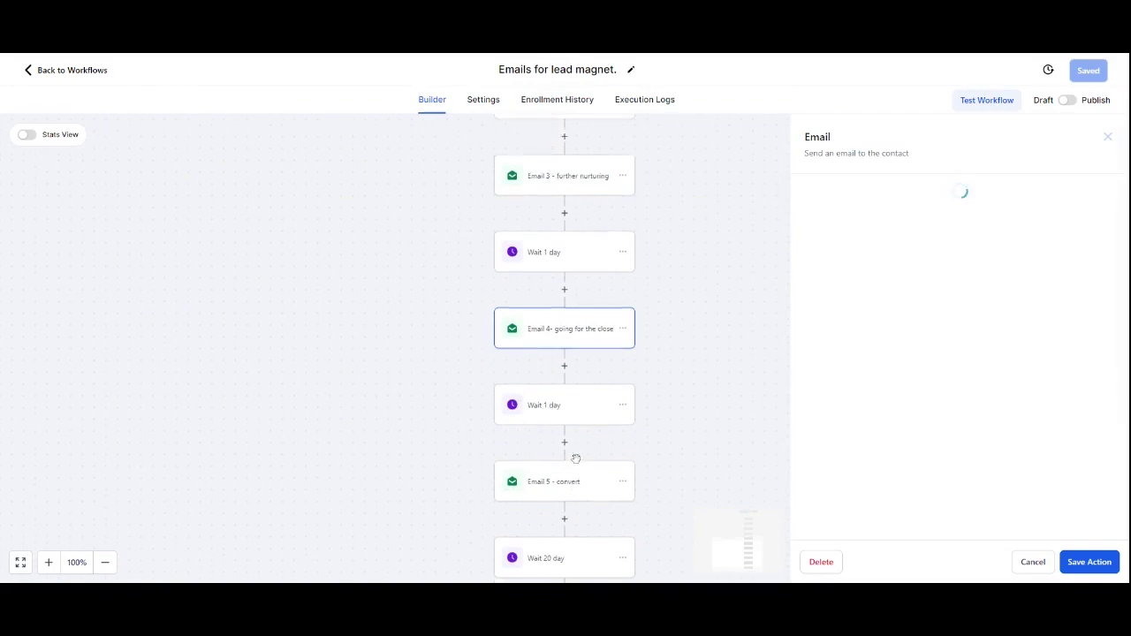
{"action": "left_click", "coordinate": [573, 454]}
{"action": "scroll", "coordinate": [954, 353], "scroll_direction": "down", "scroll_amount": 3}
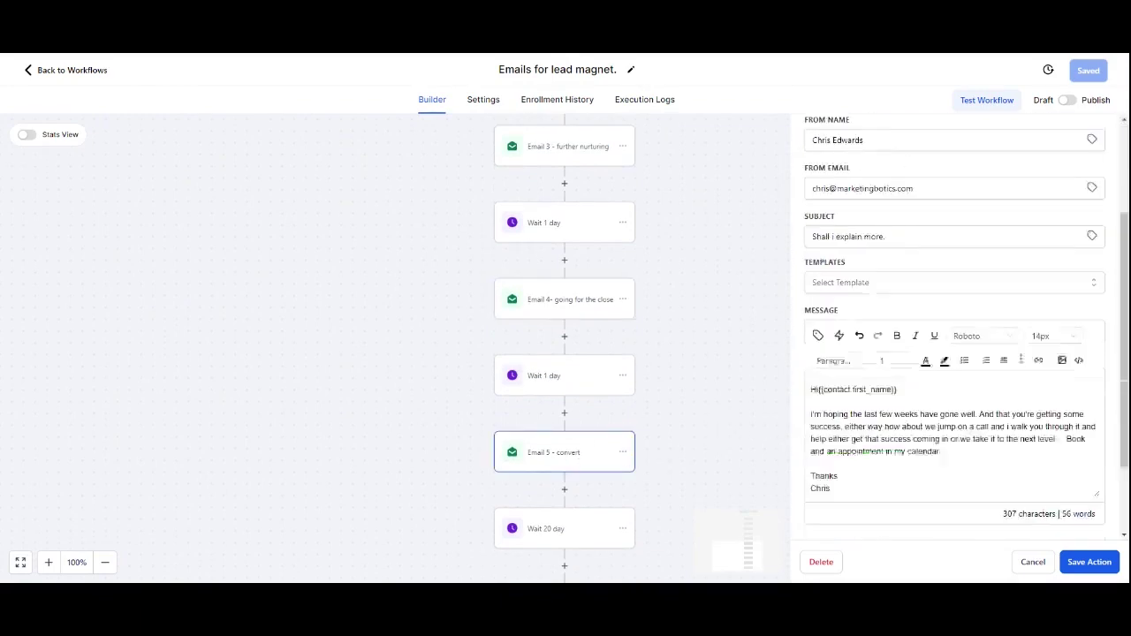
Step: Link 'Book here.' to the pasted booking URL, opening in a new window
{"action": "mouse_move", "coordinate": [941, 349]}
{"action": "left_mouse_down"}
{"action": "mouse_move", "coordinate": [881, 348]}
{"action": "mouse_move", "coordinate": [941, 349]}
{"action": "left_mouse_up"}
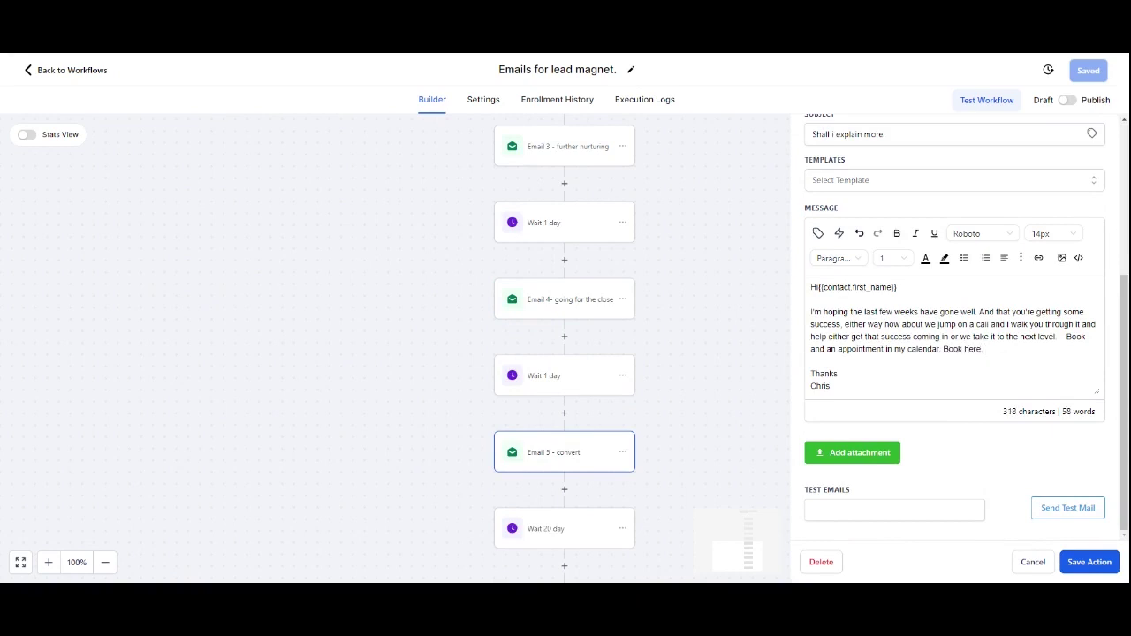
{"action": "left_click_drag", "start_coordinate": [982, 348], "coordinate": [943, 349]}
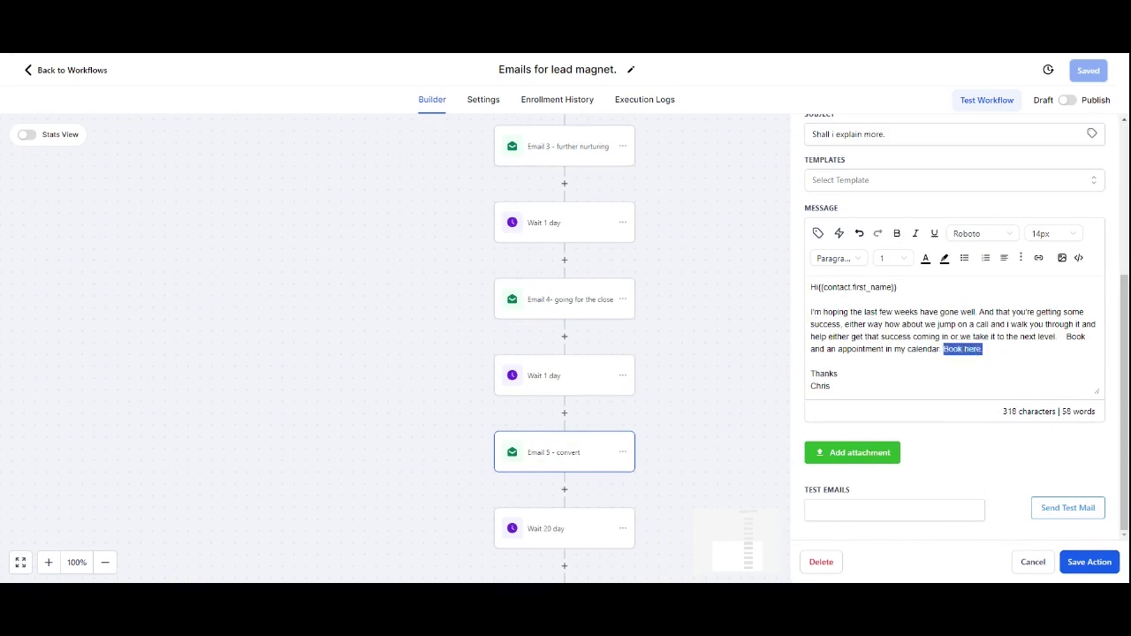
{"action": "left_click", "coordinate": [1036, 258]}
{"action": "left_click", "coordinate": [495, 268]}
{"action": "key", "text": "ctrl+v"}
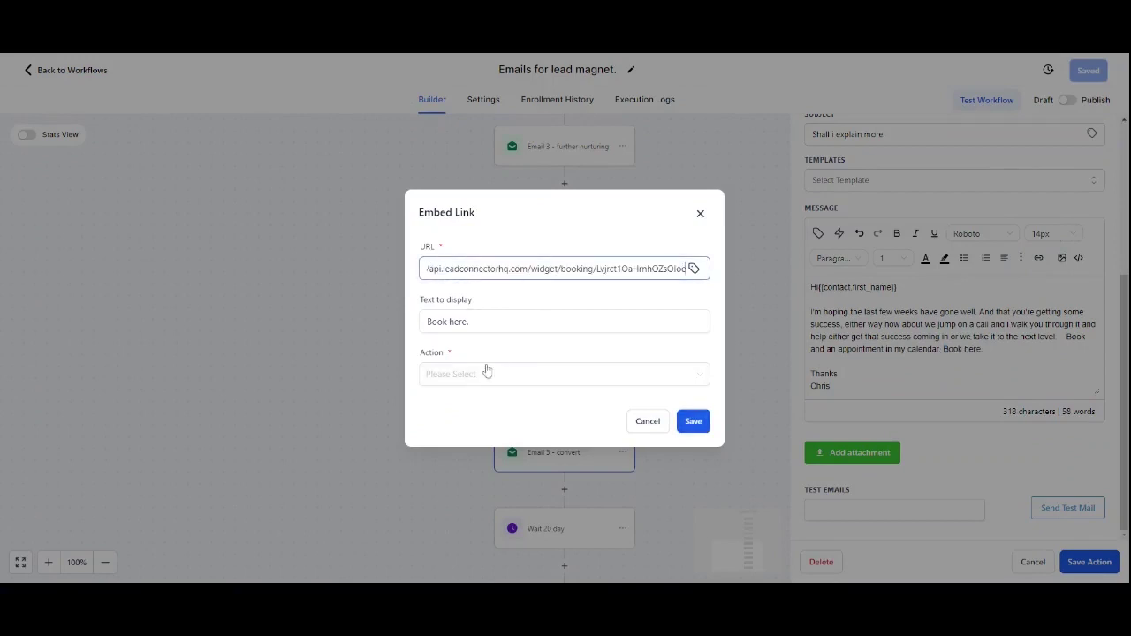
{"action": "left_click", "coordinate": [486, 373]}
{"action": "left_click", "coordinate": [469, 422]}
{"action": "left_click", "coordinate": [694, 421]}
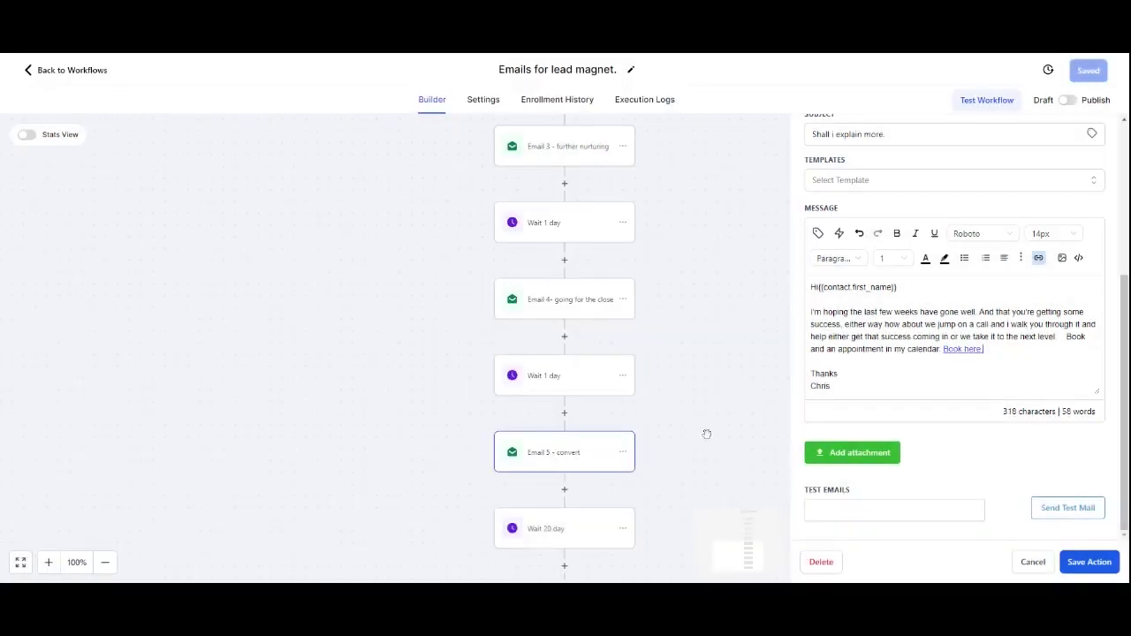
{"action": "key", "text": "Down"}
Step: Save the Email 5 step, then save the whole workflow
{"action": "left_click", "coordinate": [1091, 562]}
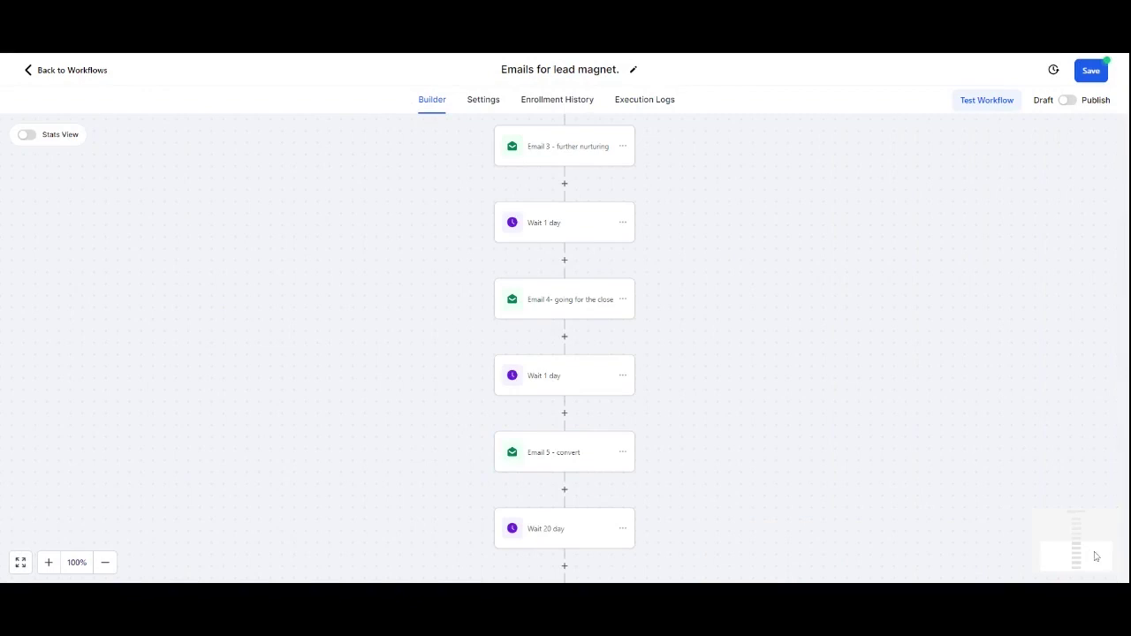
{"action": "left_click", "coordinate": [1091, 71]}
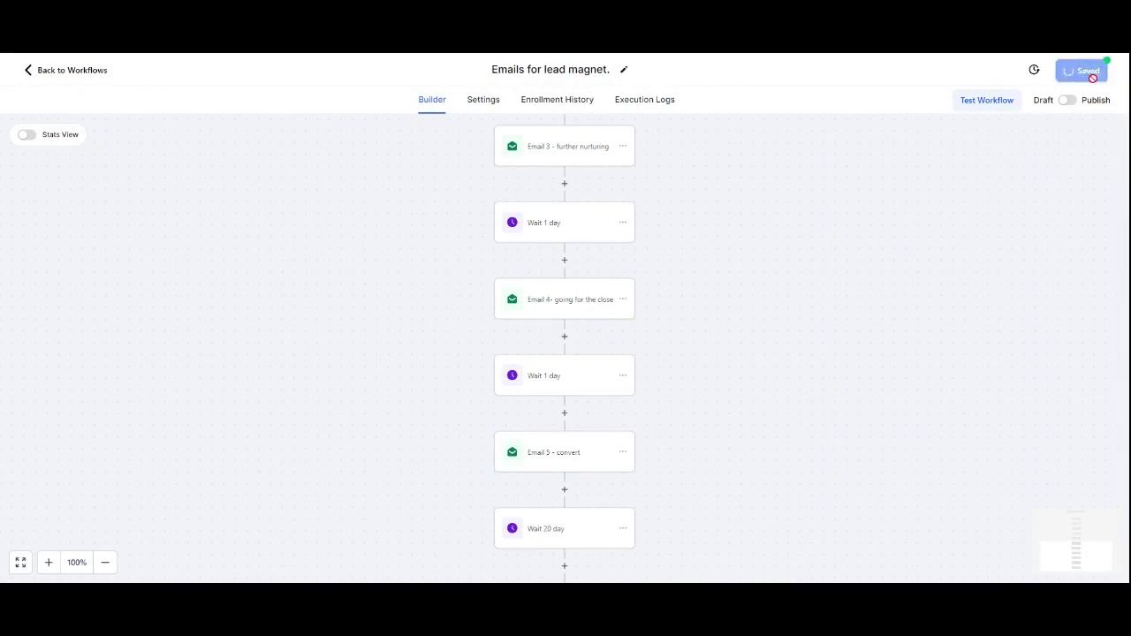